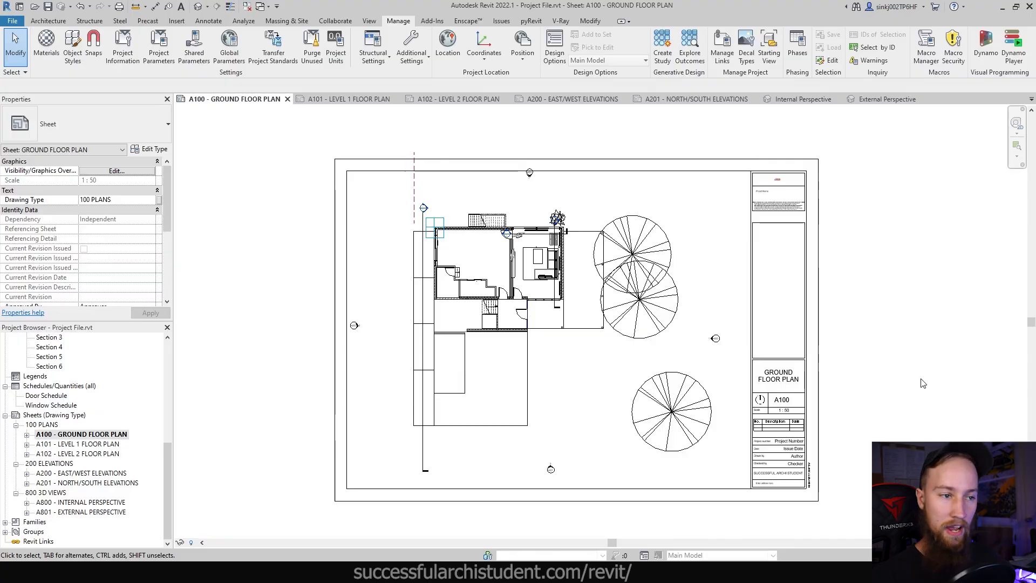
Step: Activate the ground floor plan view on sheet A100 so the model can be edited from the sheet
double_click(576, 401)
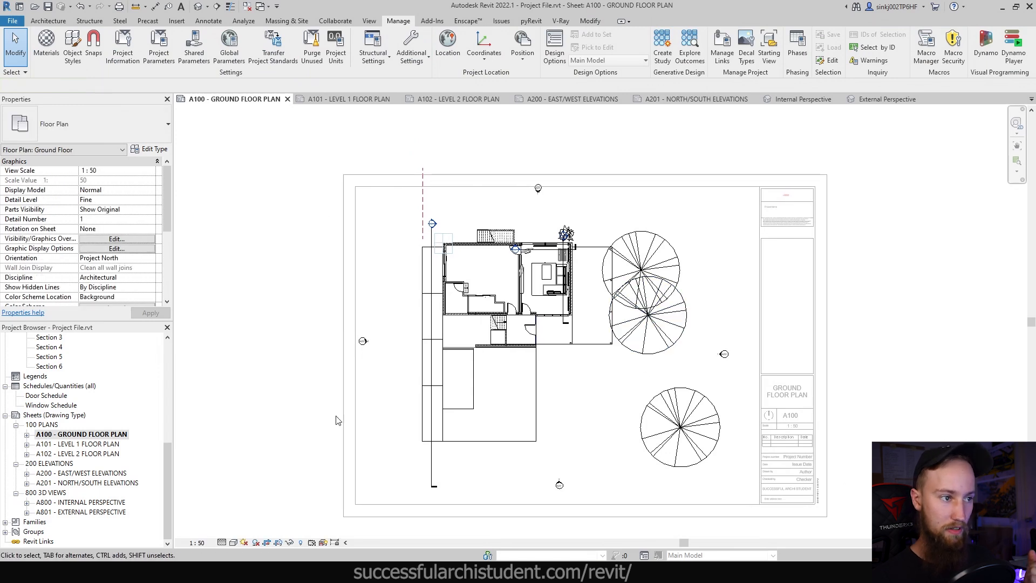
scroll(340, 405, up, 2)
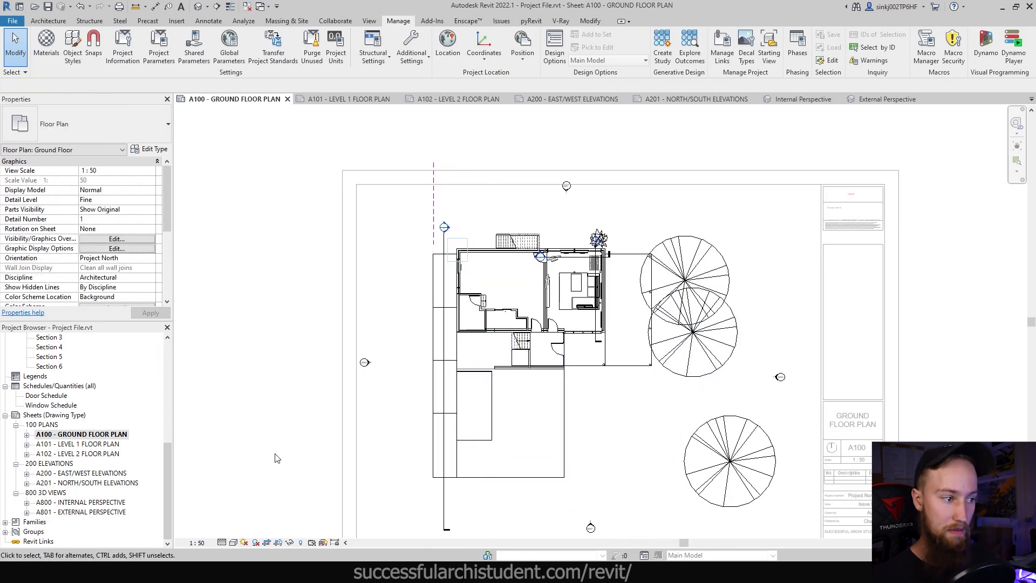
scroll(499, 409, up, 1)
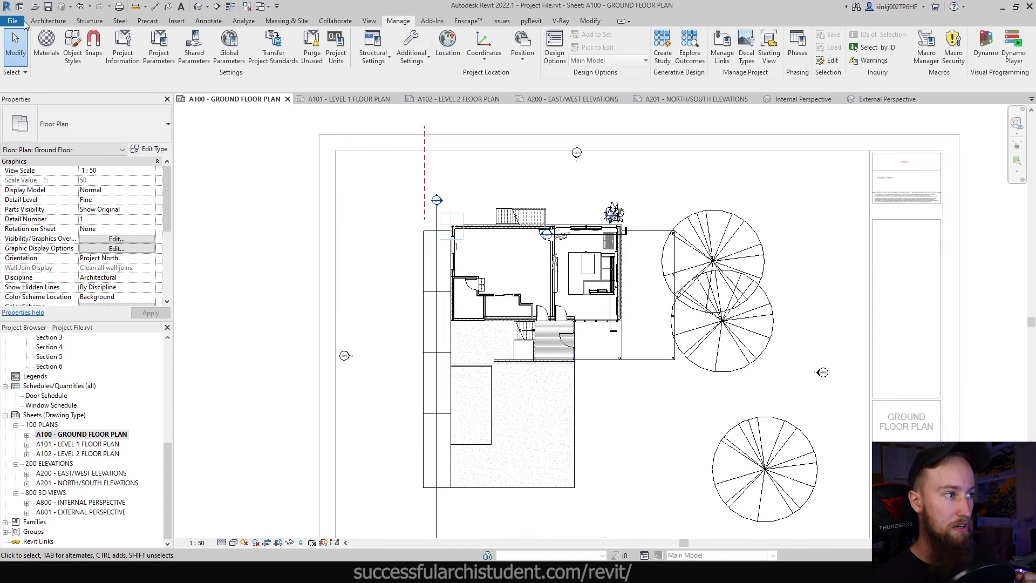
Step: Draw a vertical grid line along the outer face of the building's left exterior wall, from above the building to below the large slab
click(46, 21)
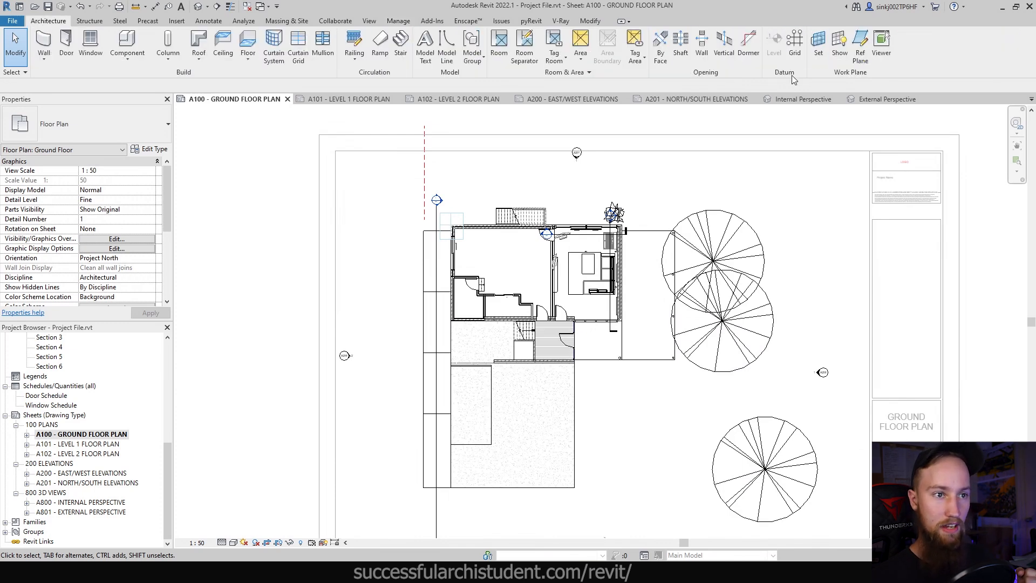
click(795, 48)
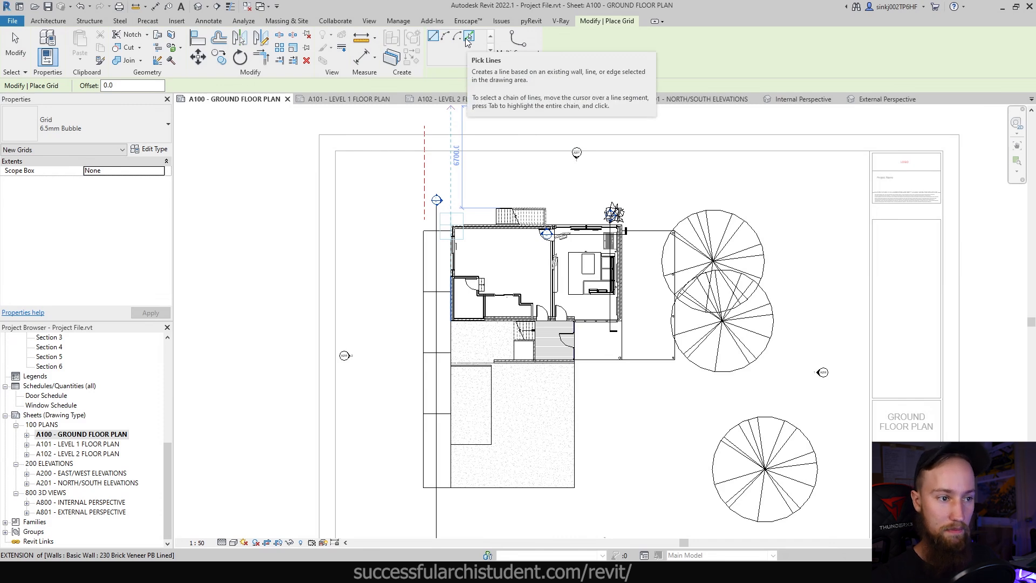
scroll(481, 242, up, 3)
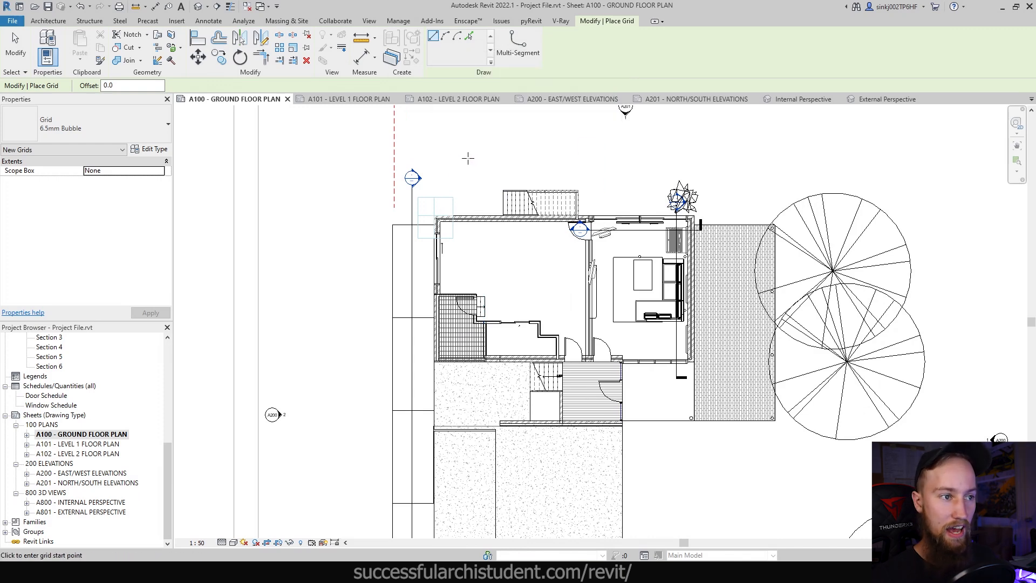
scroll(431, 163, up, 2)
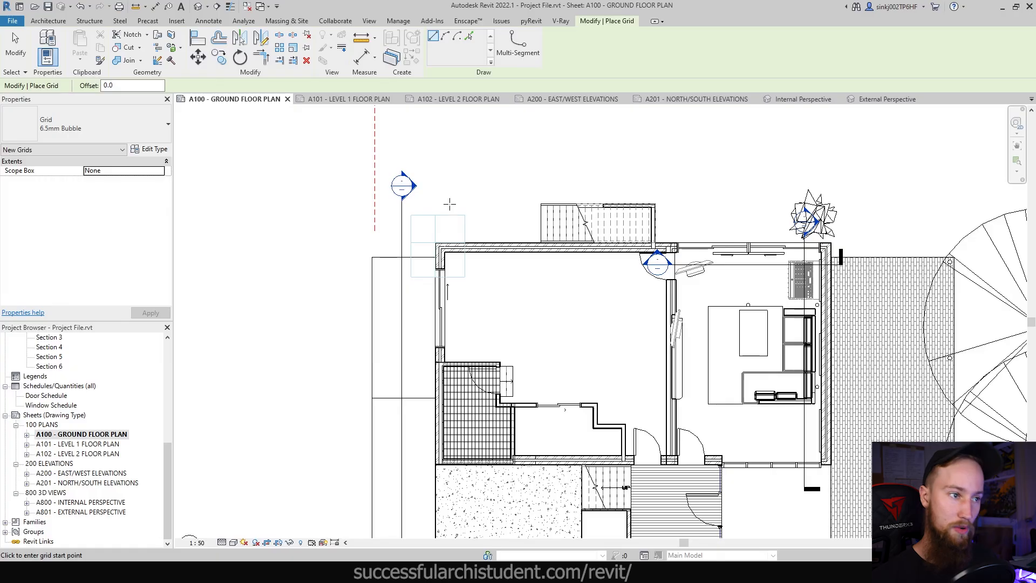
scroll(430, 281, up, 5)
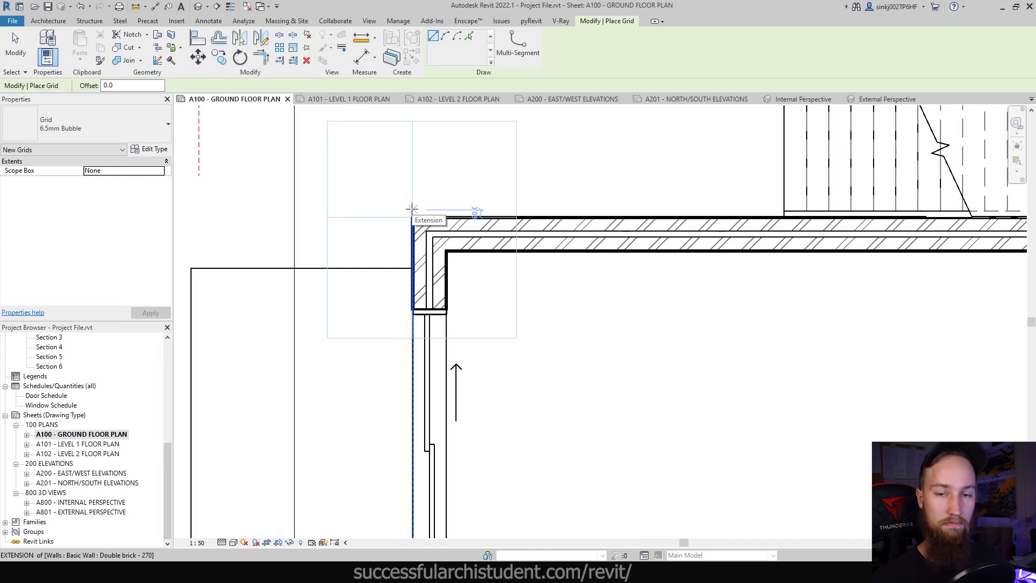
scroll(412, 209, down, 4)
scroll(451, 180, up, 2)
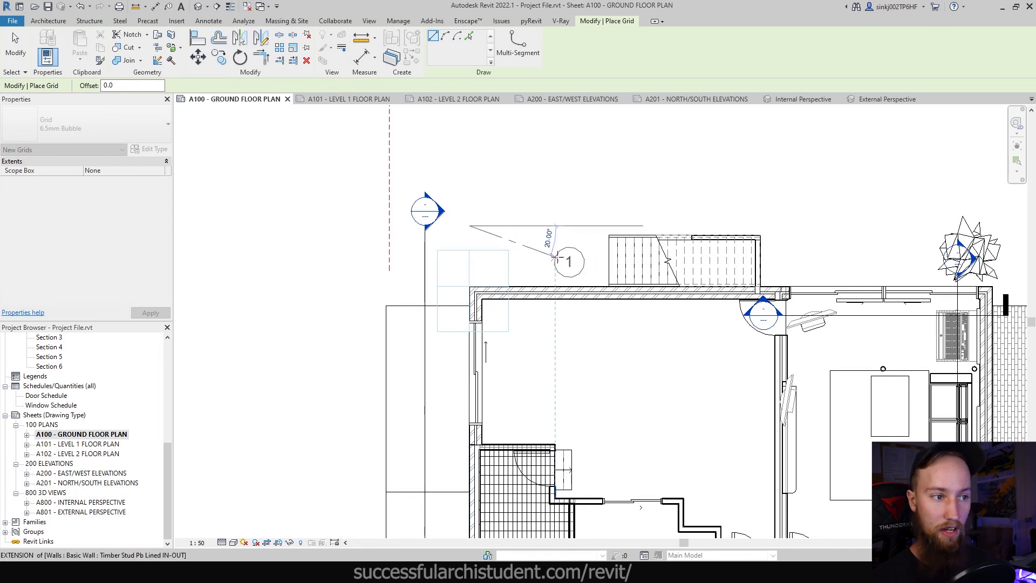
scroll(469, 273, down, 2)
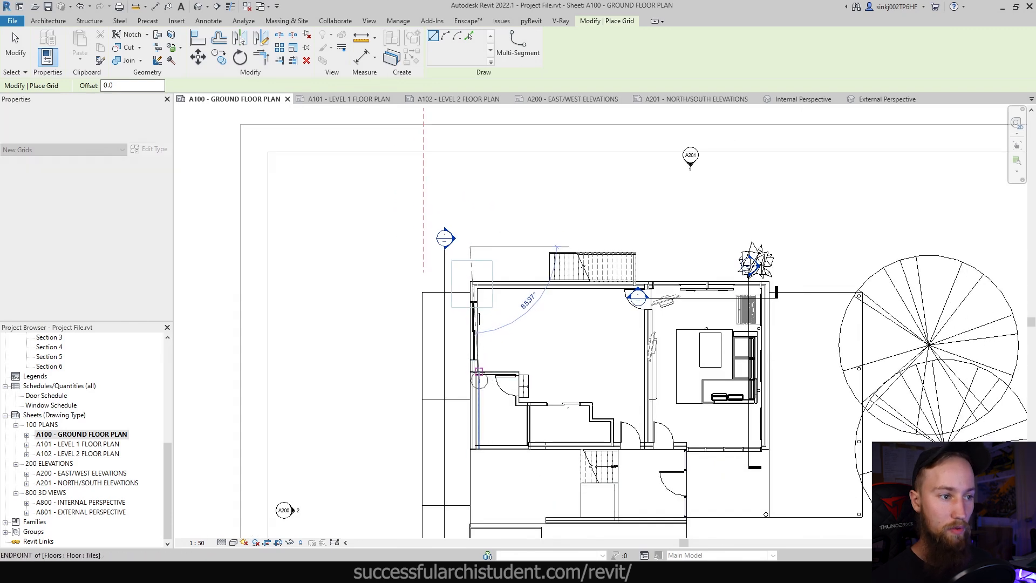
scroll(470, 330, down, 2)
middle_drag(495, 429, 502, 352)
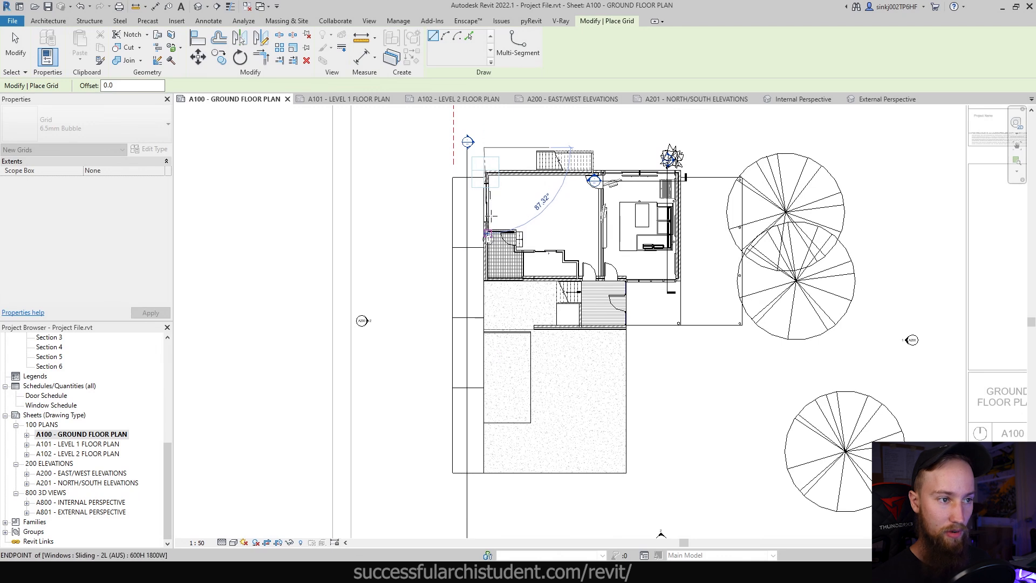
middle_drag(506, 452, 549, 365)
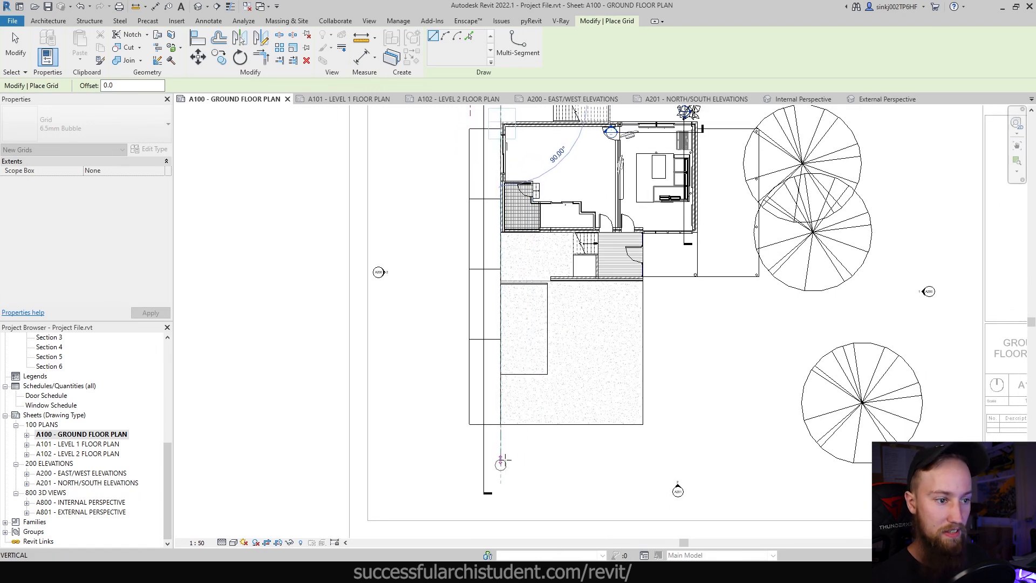
click(501, 460)
key(Escape)
key(Escape)
Step: Select grid 1 to examine its bubble and end controls, and clear the selection
scroll(490, 480, down, 1)
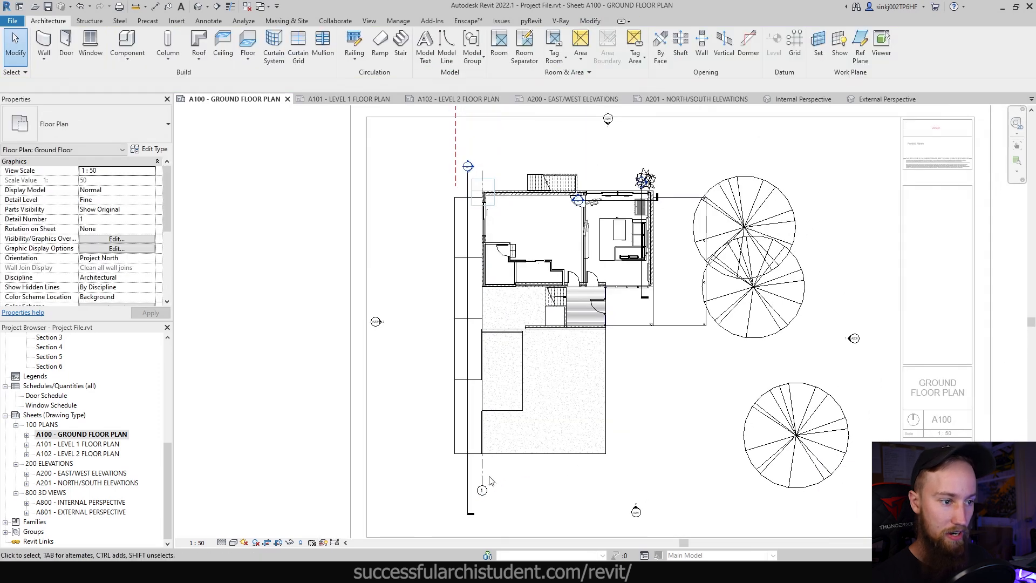
click(482, 479)
scroll(486, 480, up, 2)
scroll(517, 479, down, 1)
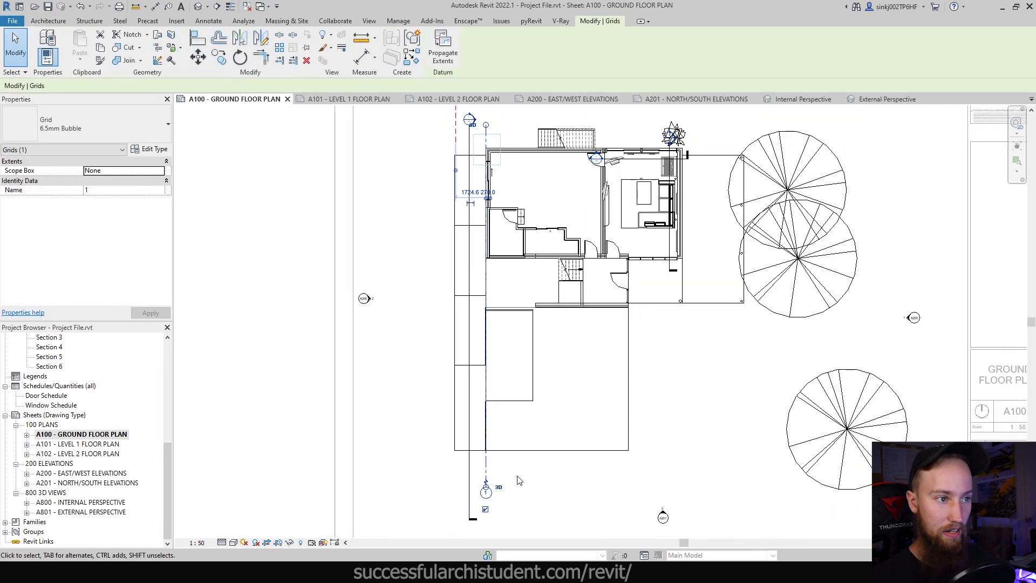
key(Escape)
middle_drag(540, 485, 532, 502)
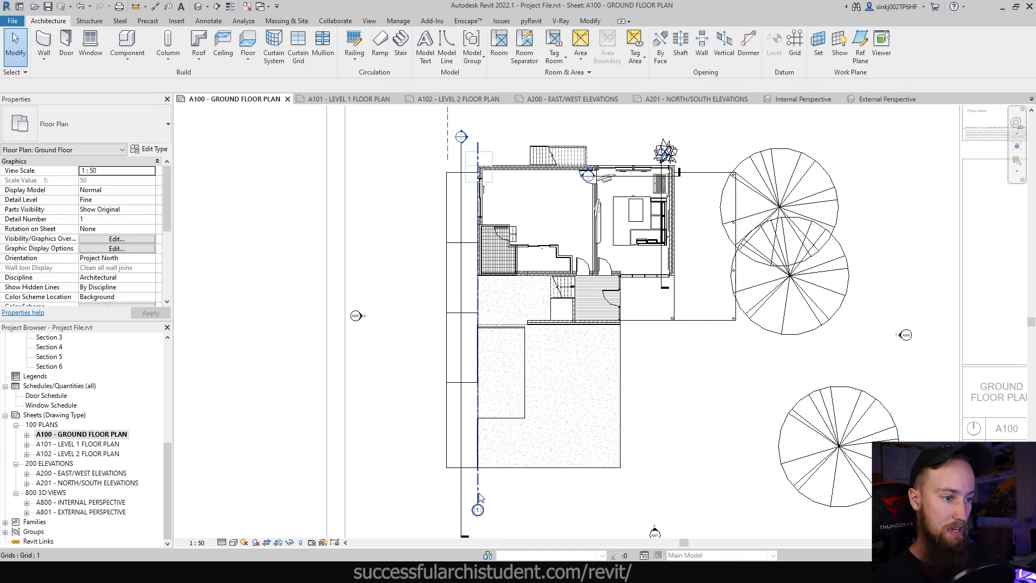
Step: Draw a second vertical grid line along the outer face of the building's right exterior wall, with both ends aligned to grid 1
key(g)
key(r)
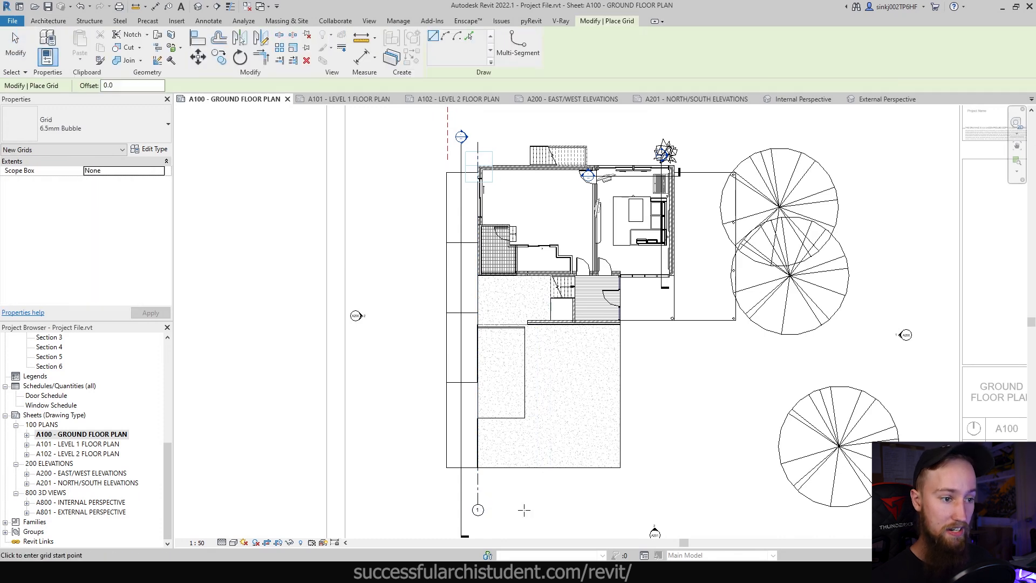
scroll(502, 142, up, 2)
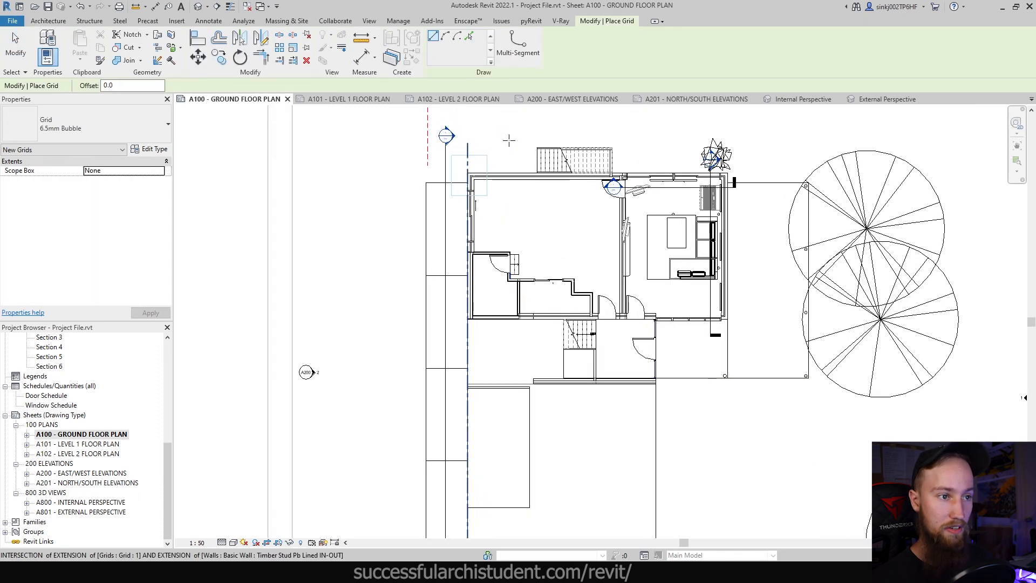
scroll(646, 247, down, 2)
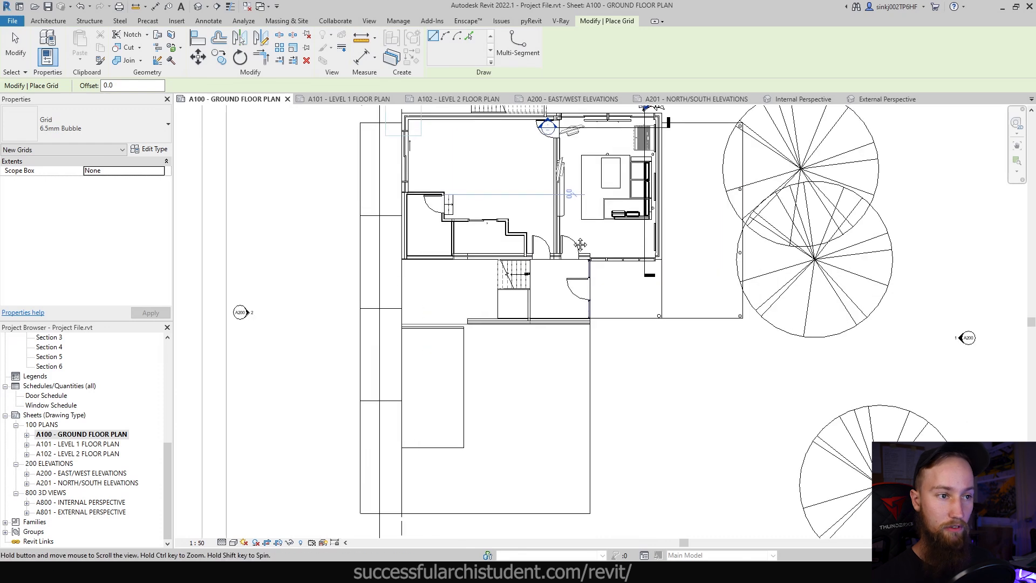
scroll(618, 145, up, 3)
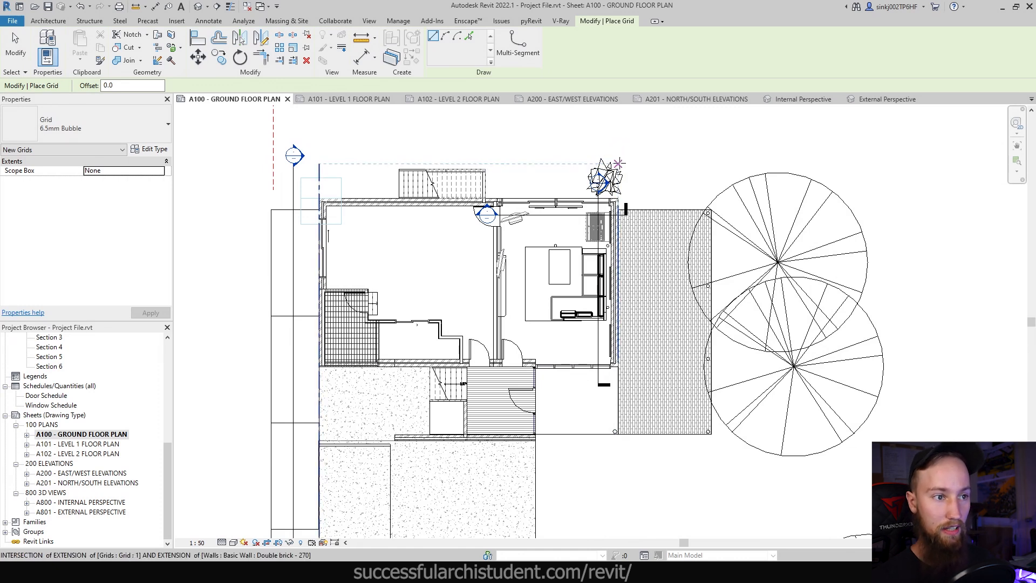
click(619, 163)
scroll(643, 351, down, 1)
middle_drag(642, 351, 612, 231)
scroll(612, 267, down, 2)
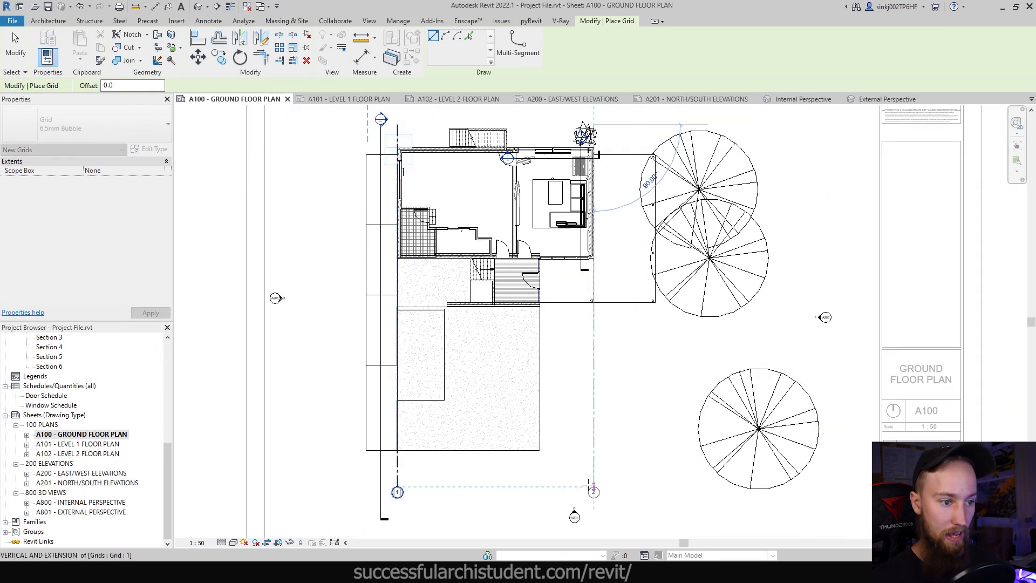
click(591, 485)
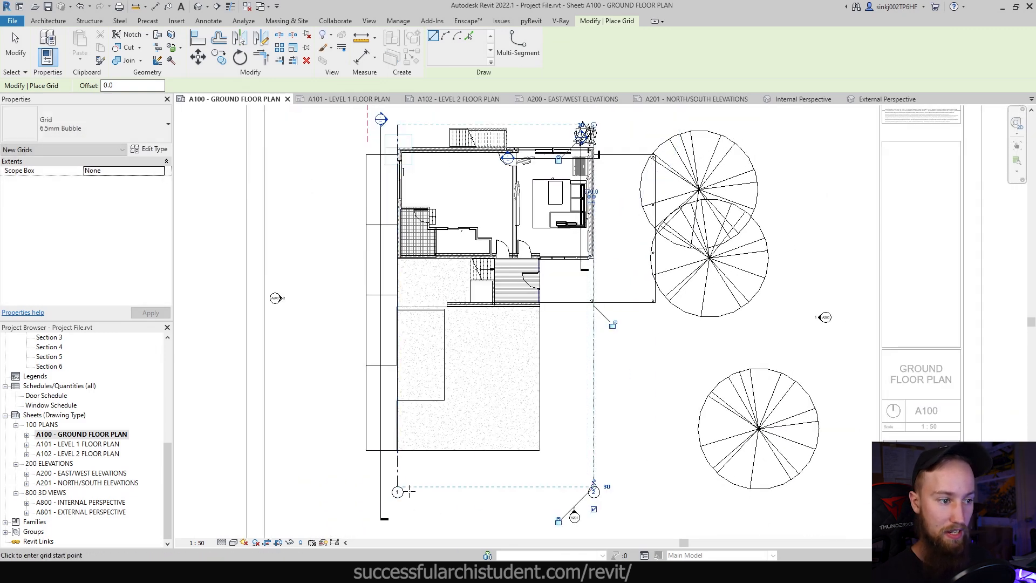
scroll(521, 199, up, 4)
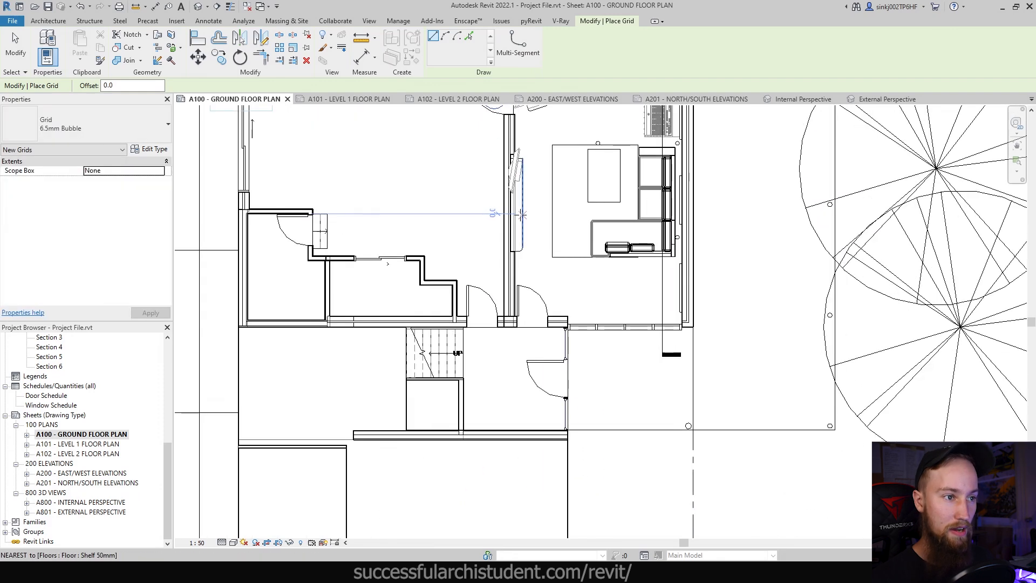
scroll(510, 268, up, 5)
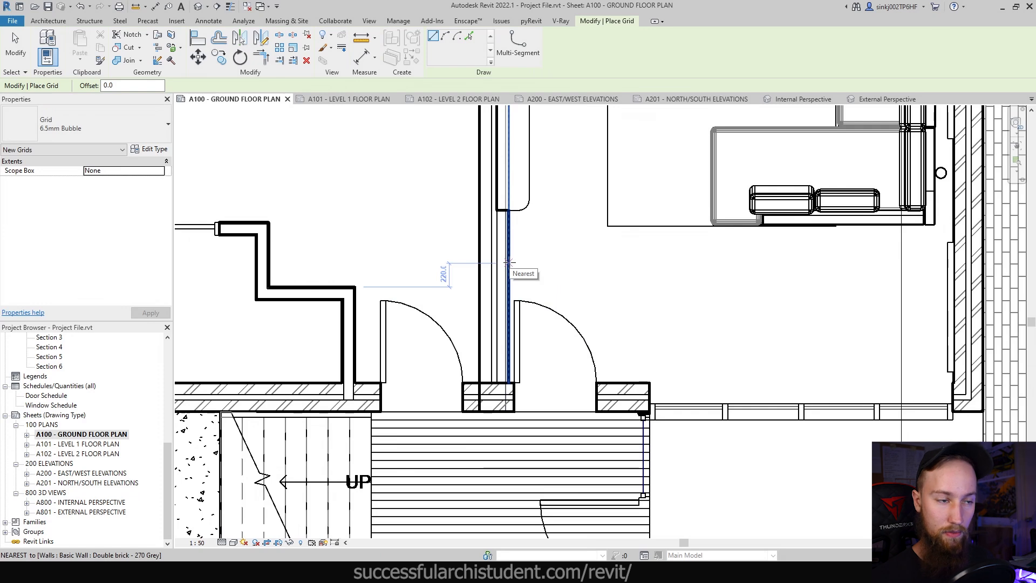
scroll(508, 263, down, 10)
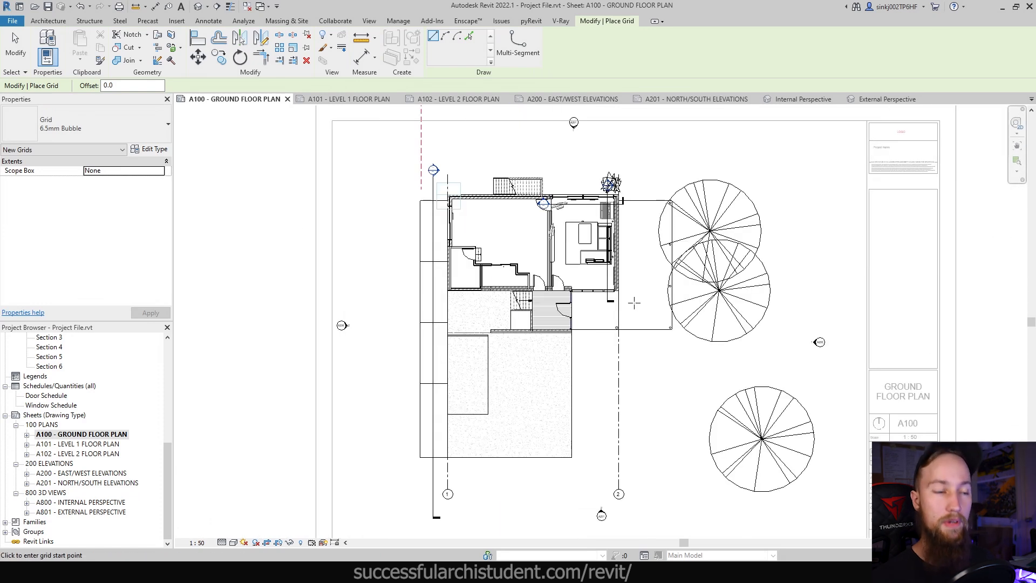
key(Escape)
Step: Extend the upper end of grid 2 farther above the building, keeping it locked to grid 1's aligned end
click(619, 179)
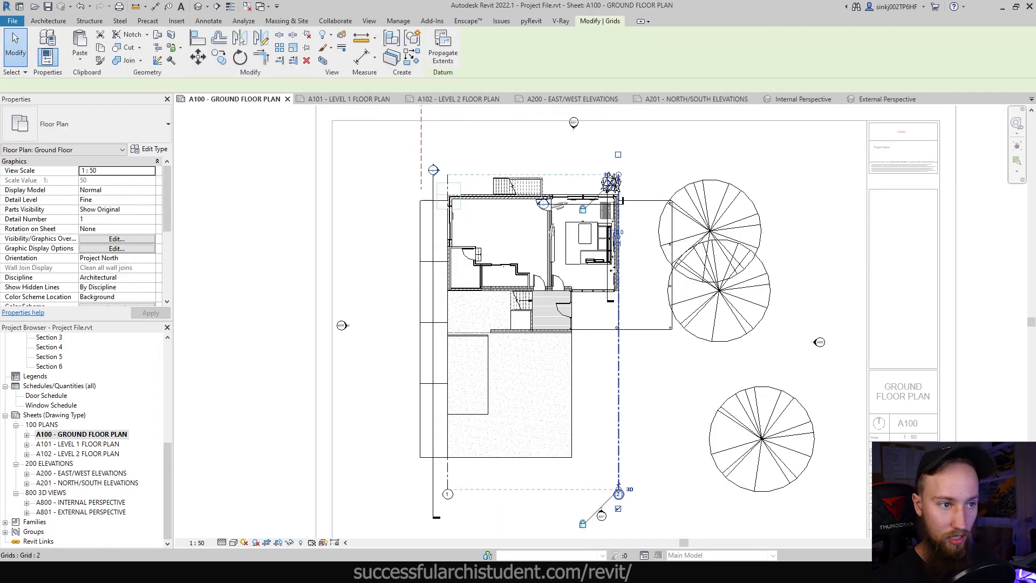
click(679, 392)
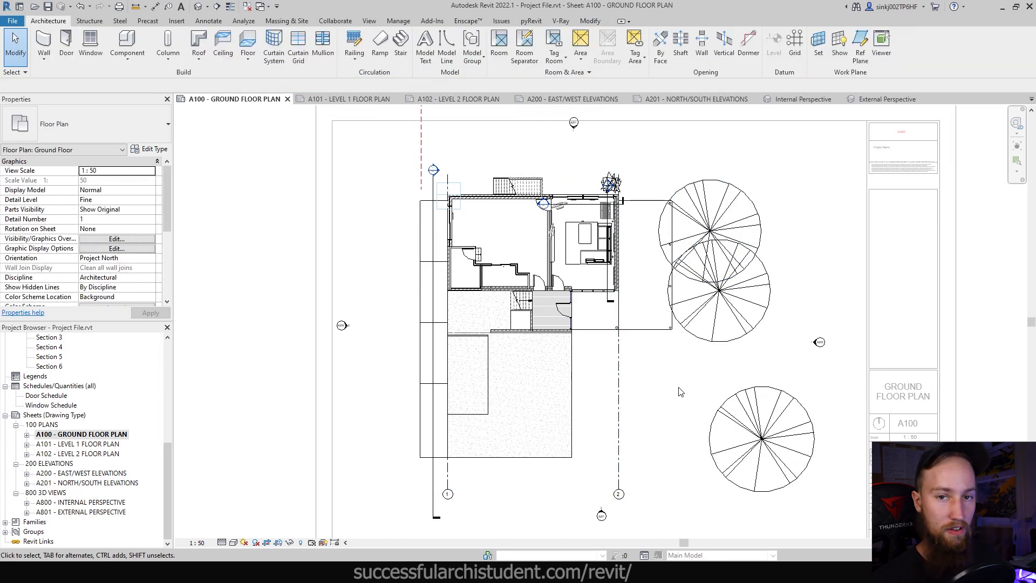
click(618, 377)
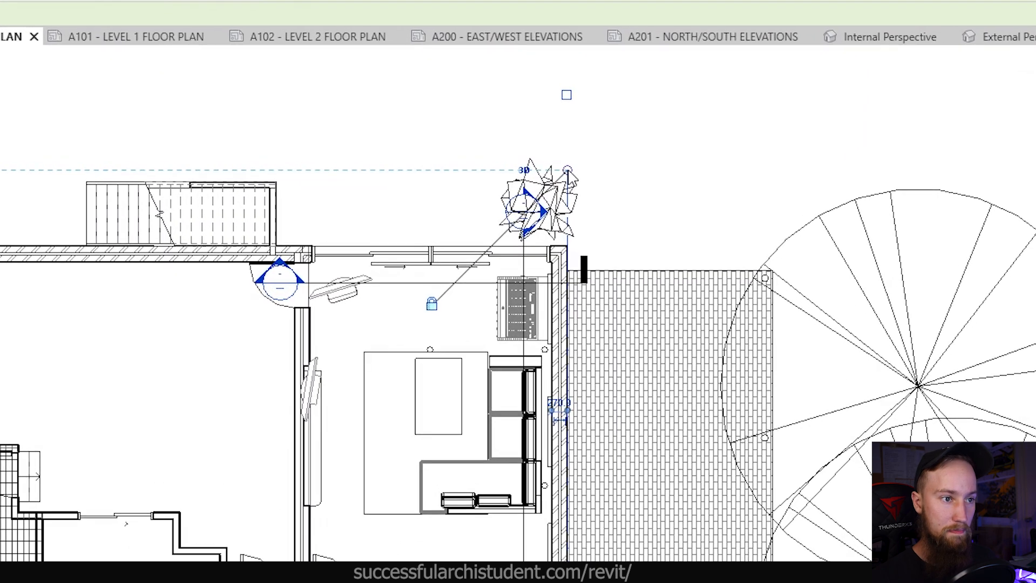
drag(566, 170, 567, 67)
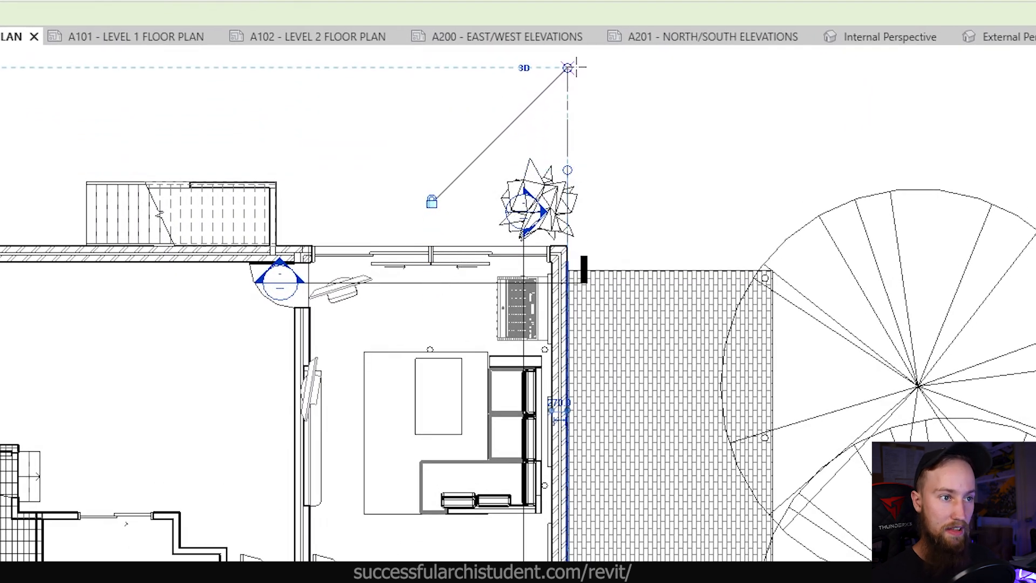
scroll(568, 76, up, 2)
middle_drag(636, 140, 665, 176)
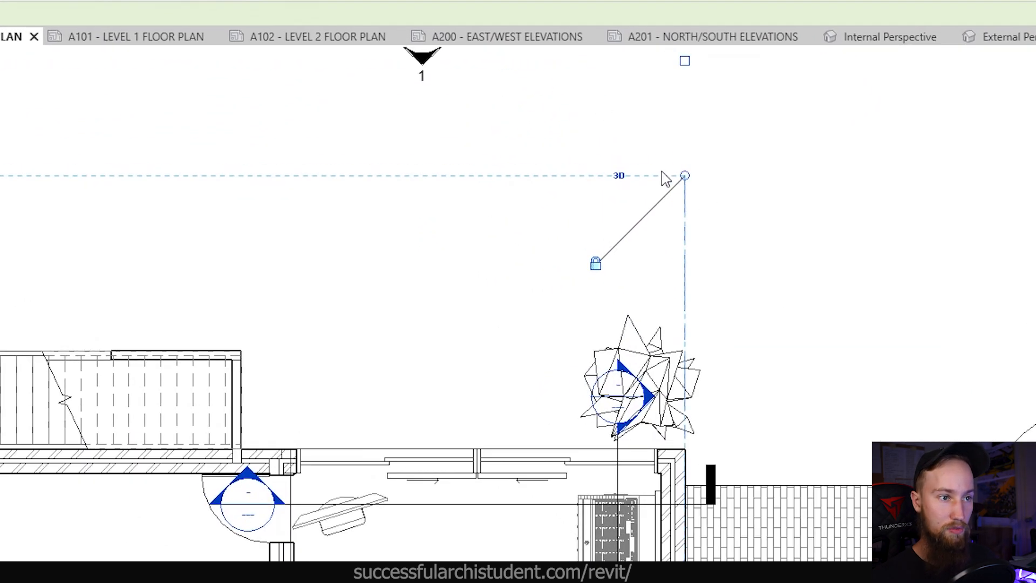
scroll(665, 176, down, 2)
scroll(639, 178, up, 2)
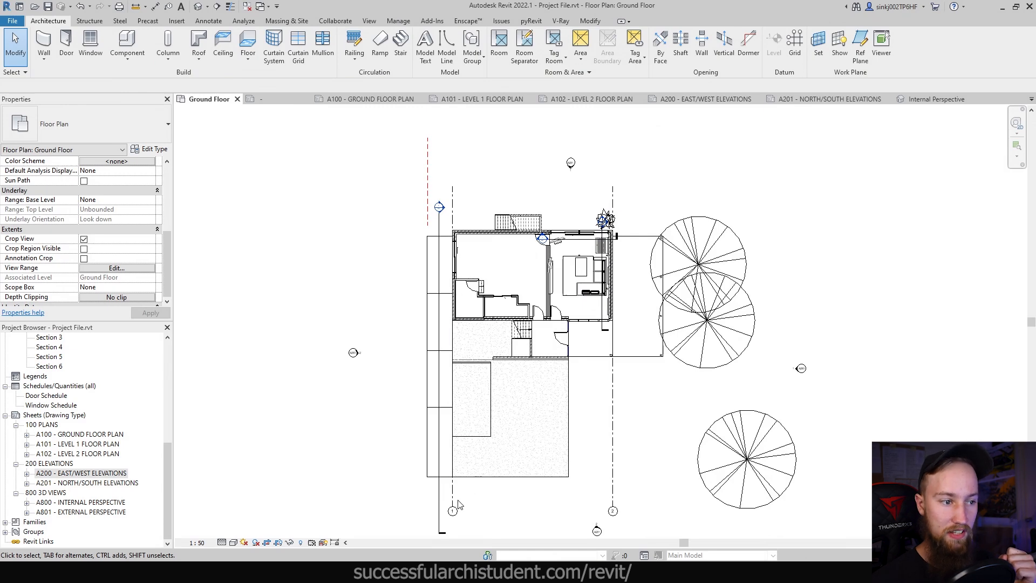
Step: Open sheet A201 - NORTH/SOUTH ELEVATIONS, activate the North elevation and select grid 1 to examine how it displays
click(810, 101)
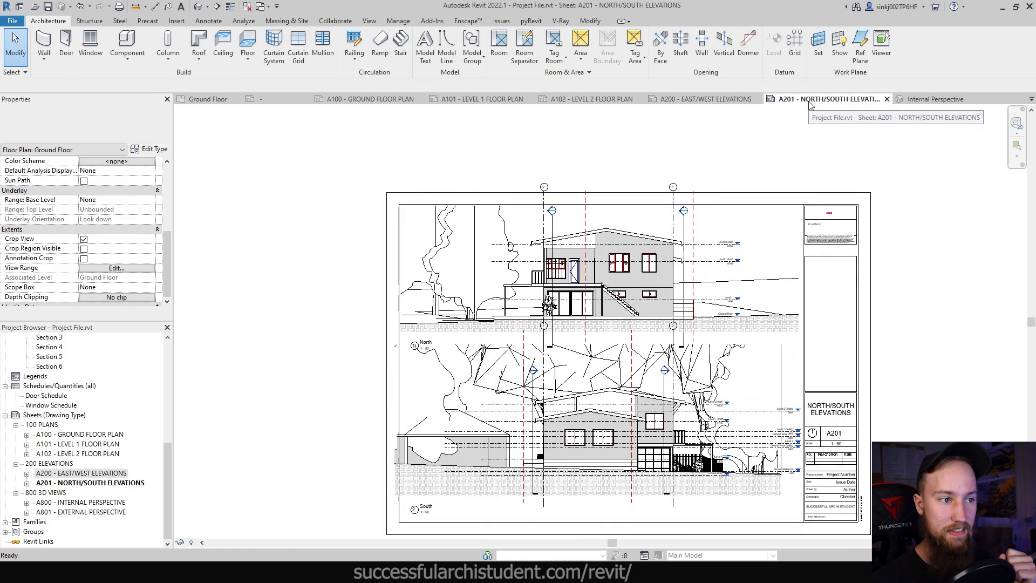
scroll(637, 253, up, 4)
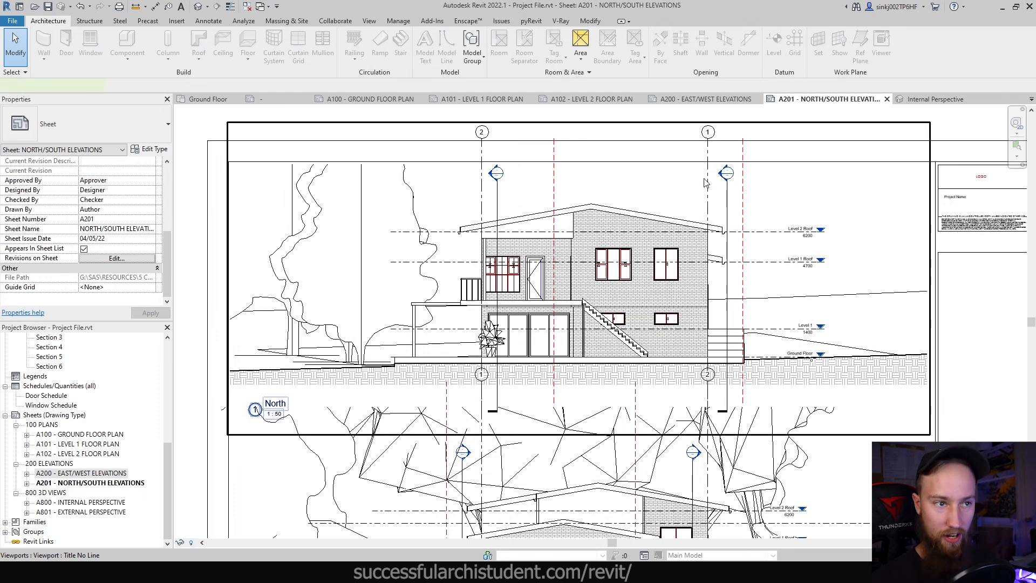
double_click(704, 182)
click(707, 180)
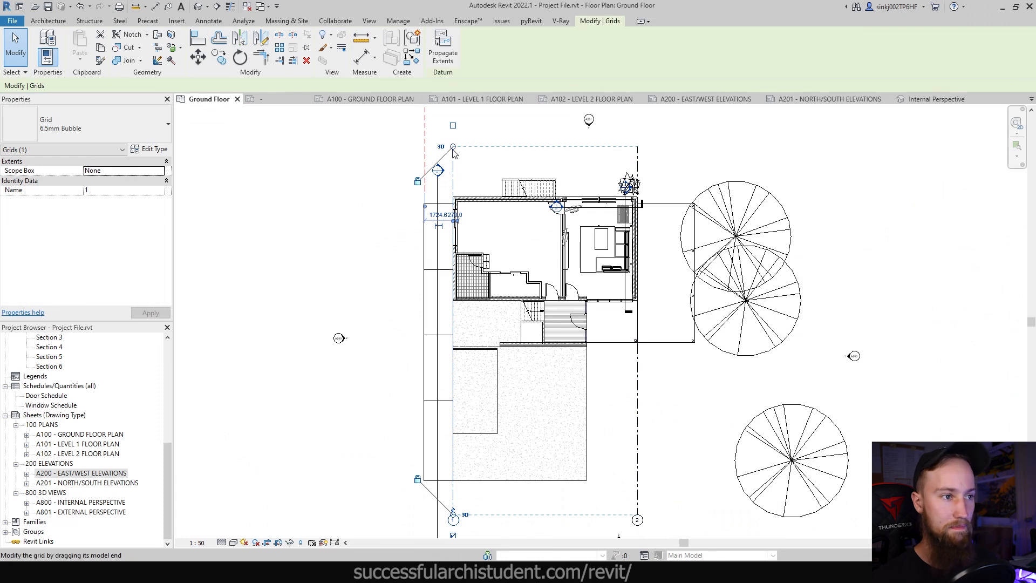
Step: Extend the upper end of grid 1 slightly farther above the building in the Ground Floor plan, together with the locked grid 2
mouse_move(452, 147)
mouse_down()
mouse_move(453, 172)
mouse_move(453, 129)
mouse_up()
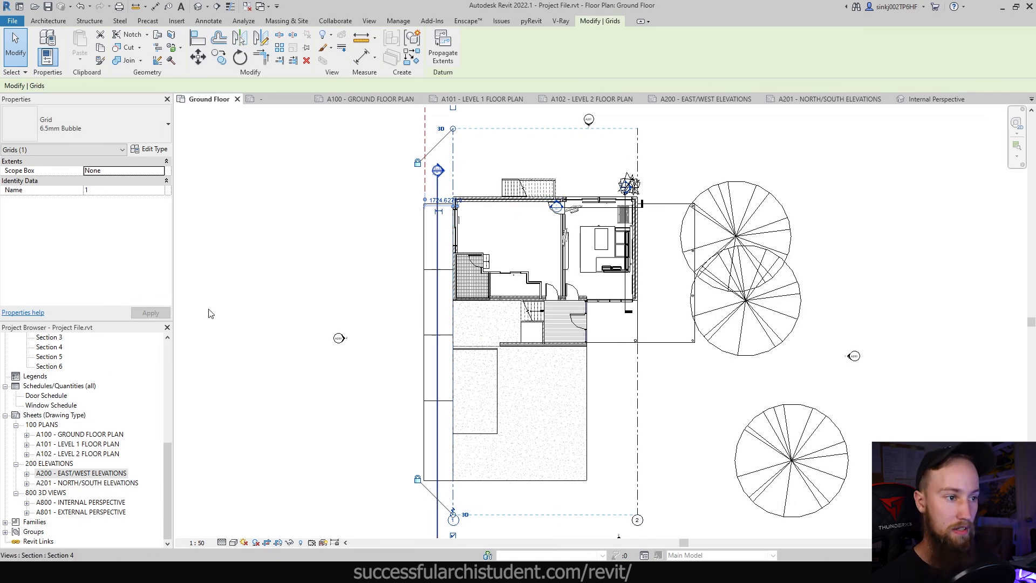
Step: Open sheet A101 - LEVEL 1 FLOOR PLAN and examine both ends of grids 1 and 2 on the Level 1 plan
double_click(75, 444)
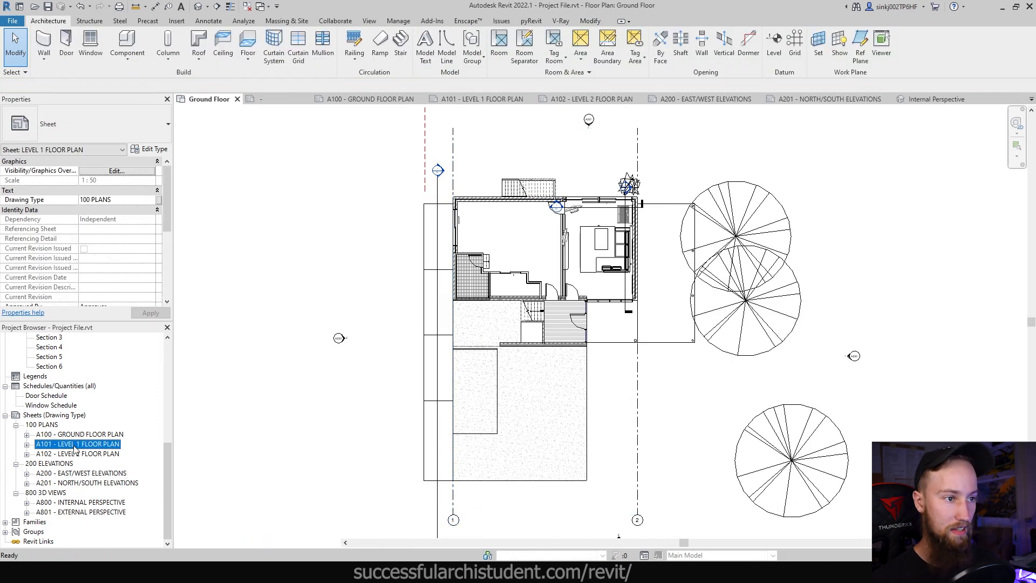
scroll(499, 245, up, 4)
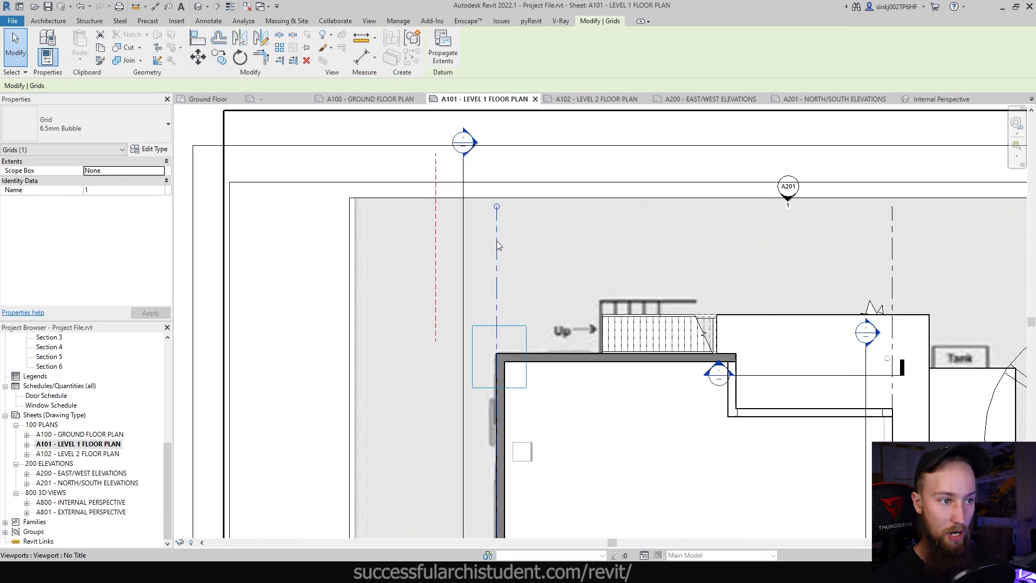
scroll(496, 241, down, 5)
scroll(487, 428, up, 5)
scroll(487, 427, down, 5)
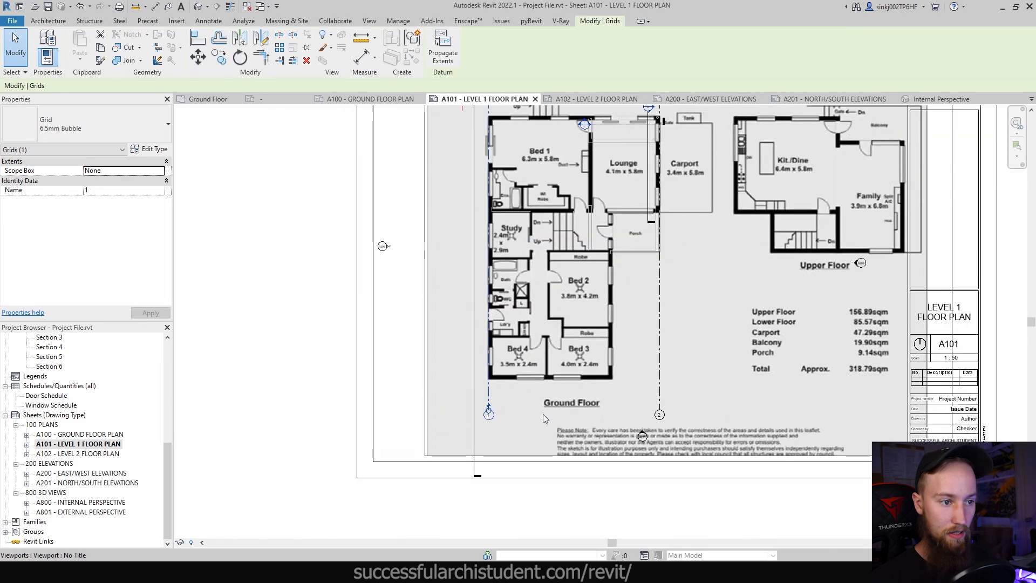
scroll(615, 414, up, 3)
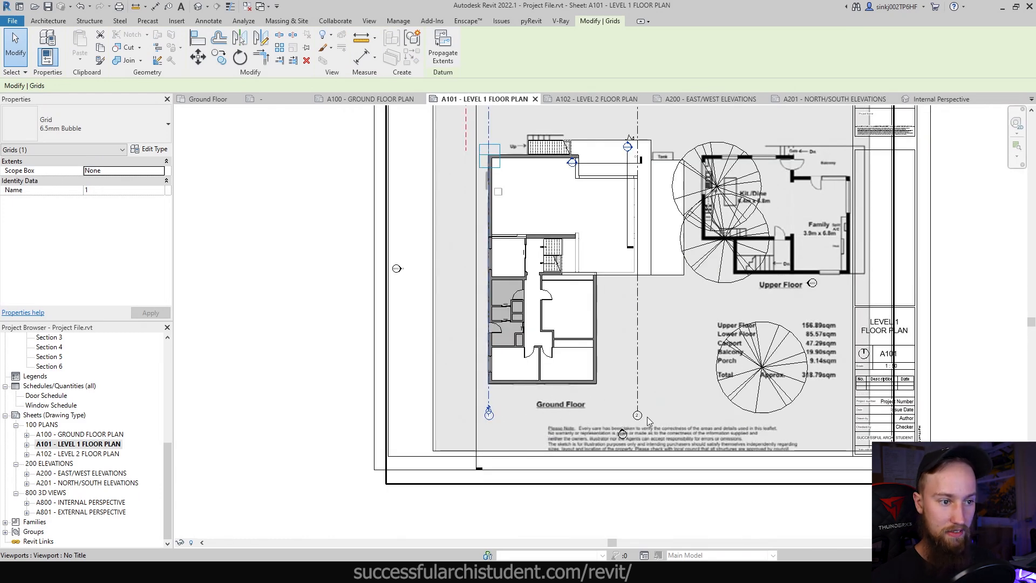
Step: Extend the lower ends of locked grids 1 and 2 farther below the building on sheet A100 and check them on sheet A101
double_click(81, 434)
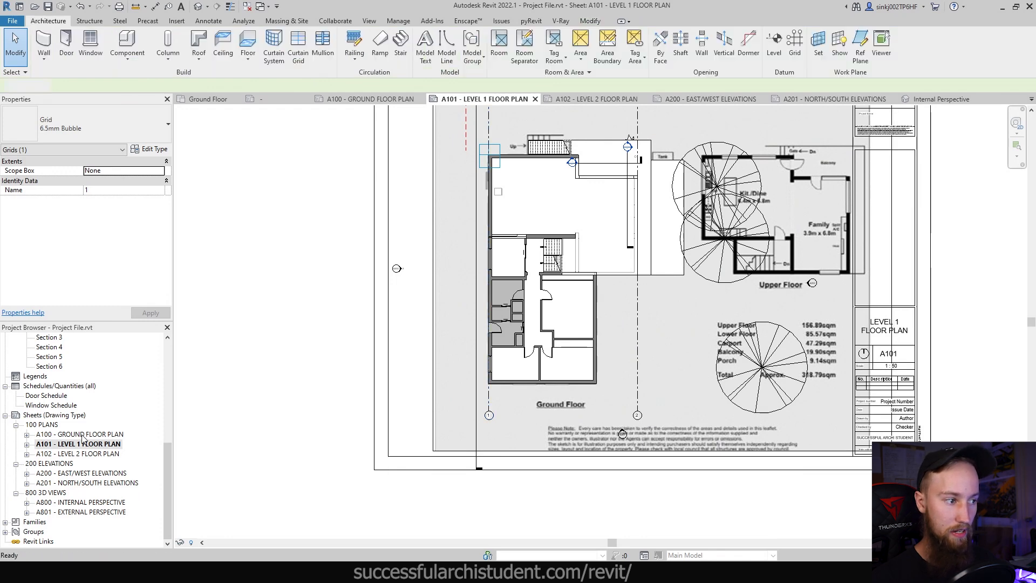
double_click(386, 305)
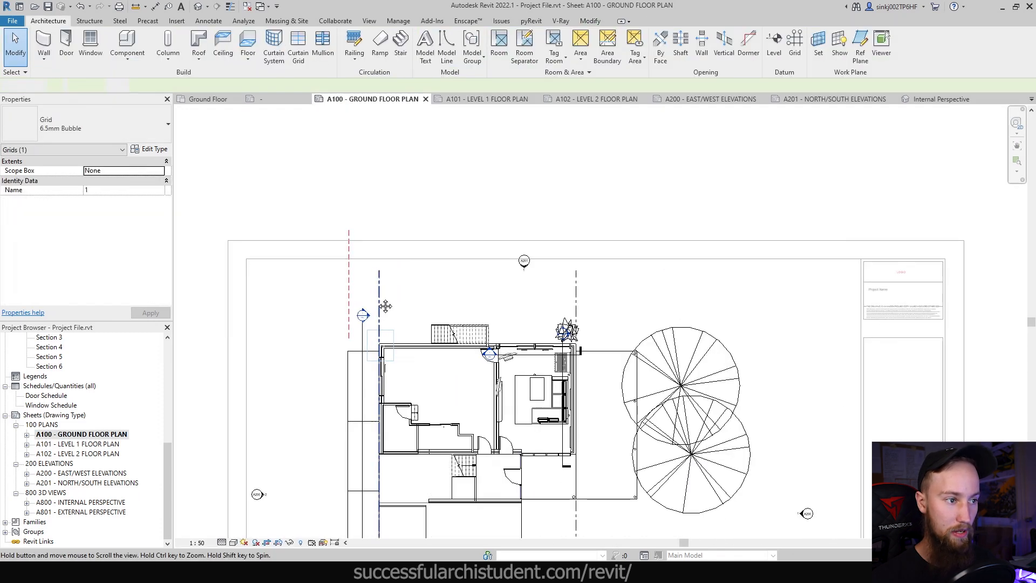
middle_drag(378, 431, 438, 217)
click(440, 474)
middle_drag(499, 512, 504, 406)
drag(445, 359, 445, 494)
click(340, 456)
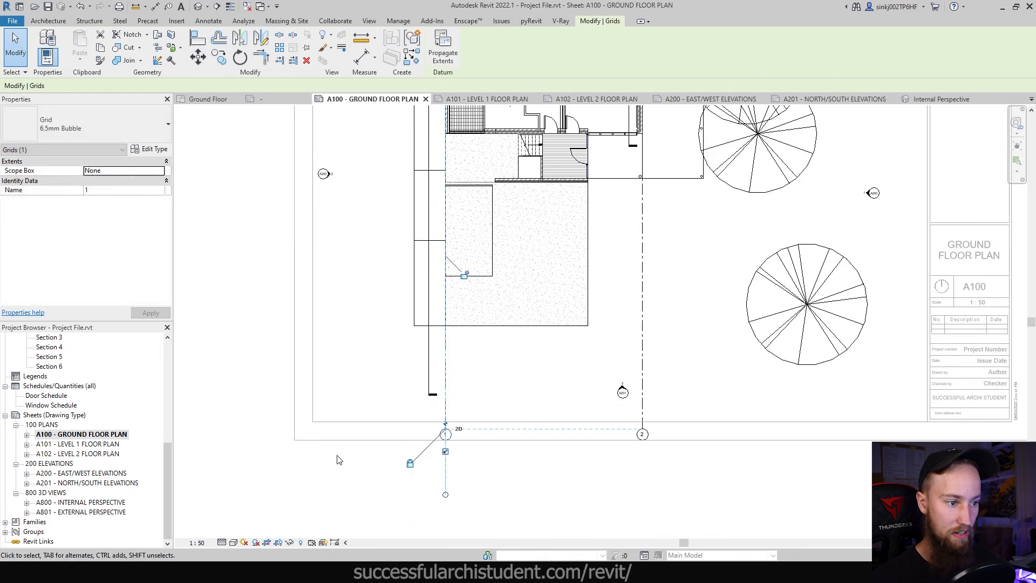
double_click(345, 484)
double_click(92, 444)
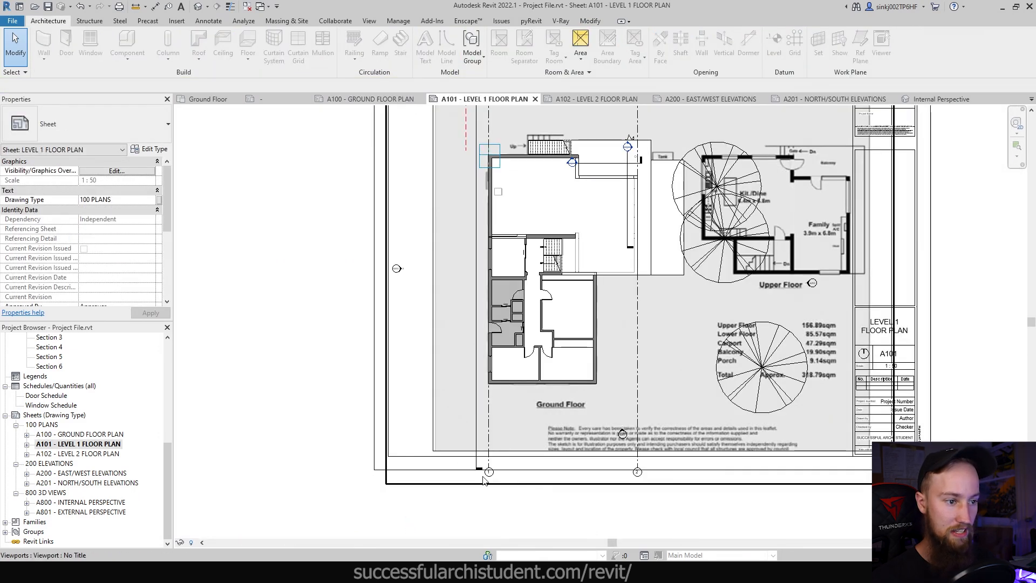
scroll(489, 473, down, 3)
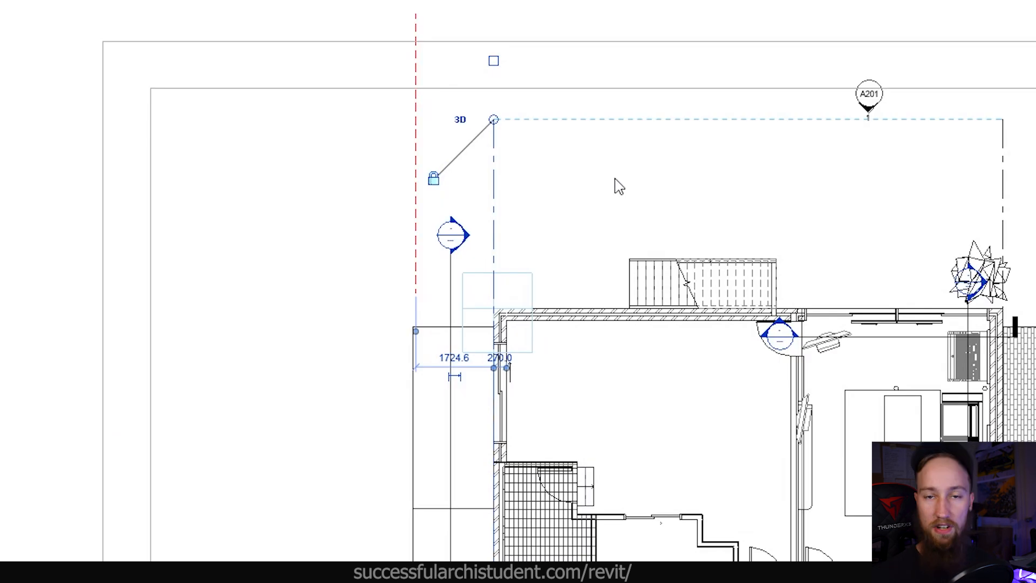
Step: Switch grid 1's upper end to 2D extents on sheet A100, extend it farther above the building, and compare it with sheet A101
click(458, 124)
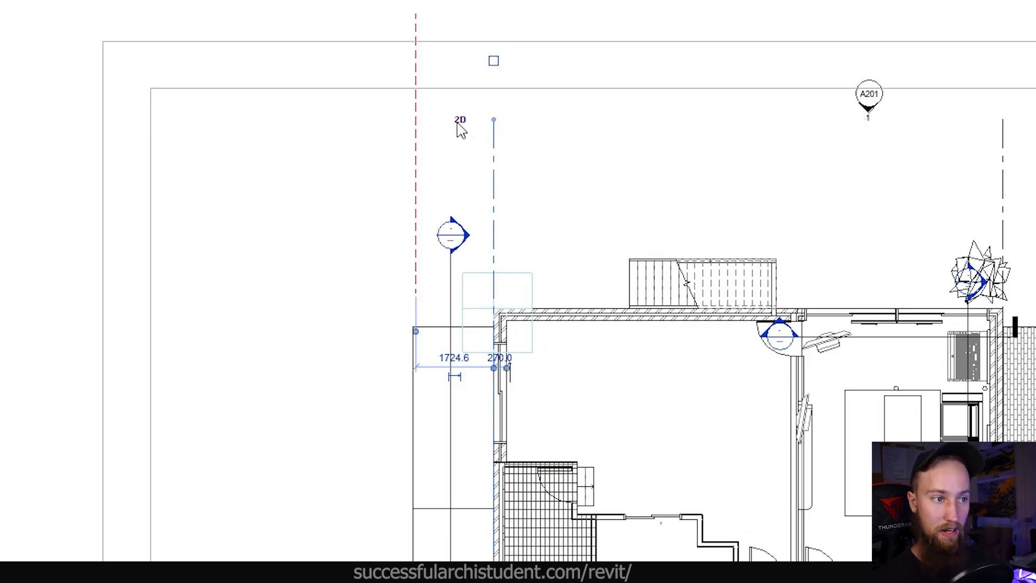
scroll(493, 119, down, 5)
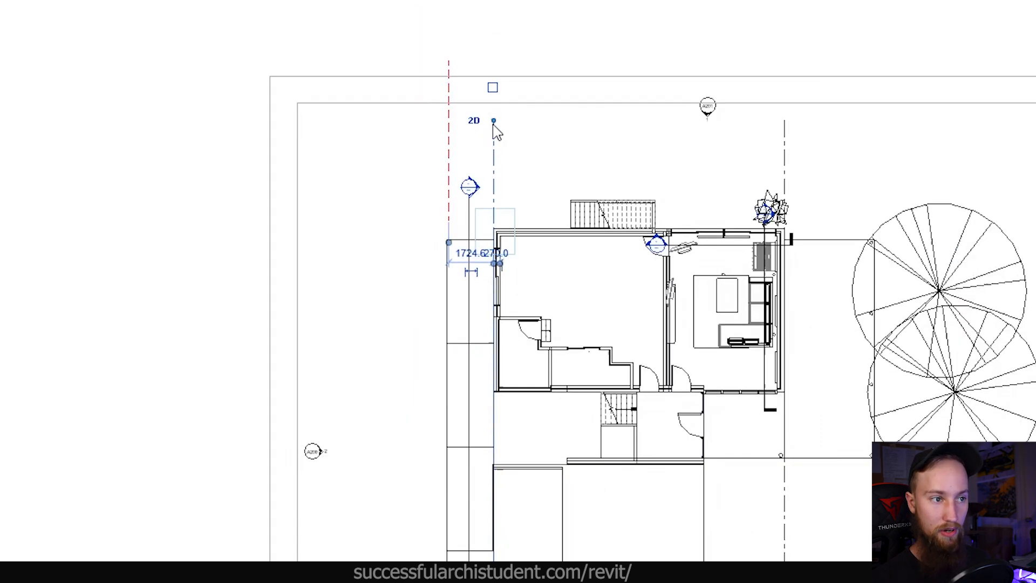
middle_drag(532, 398, 585, 270)
scroll(547, 426, up, 4)
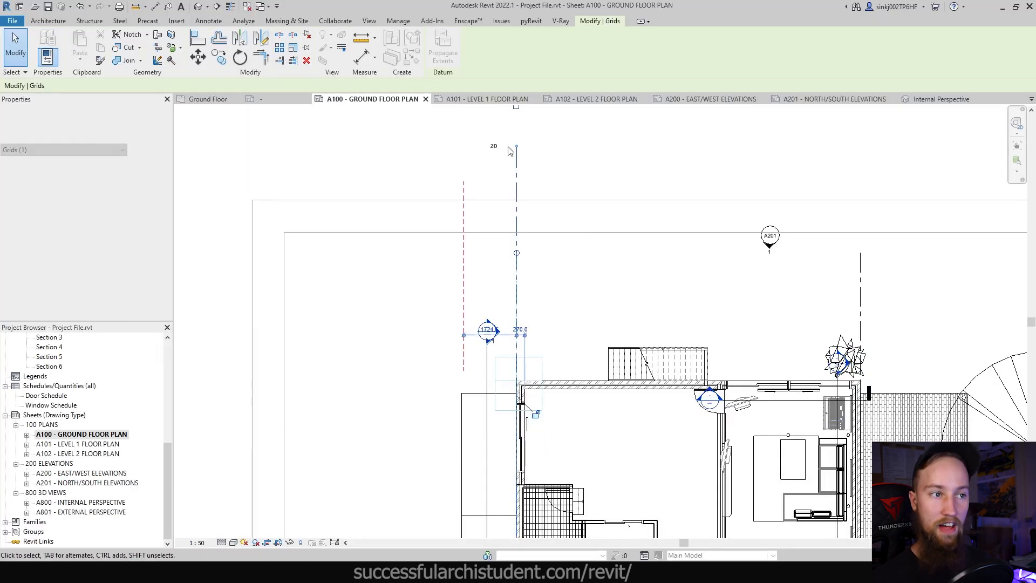
key(Escape)
click(475, 100)
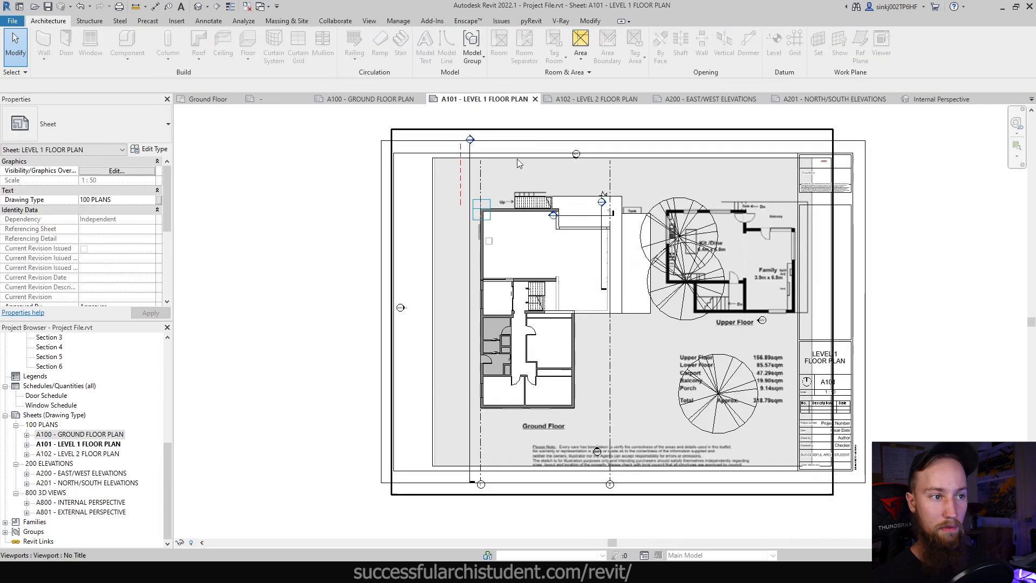
Step: Activate the Level 1 plan on sheet A101, switch grid 1's upper end to 2D extents, and rejoin it to the 3D extent
double_click(502, 239)
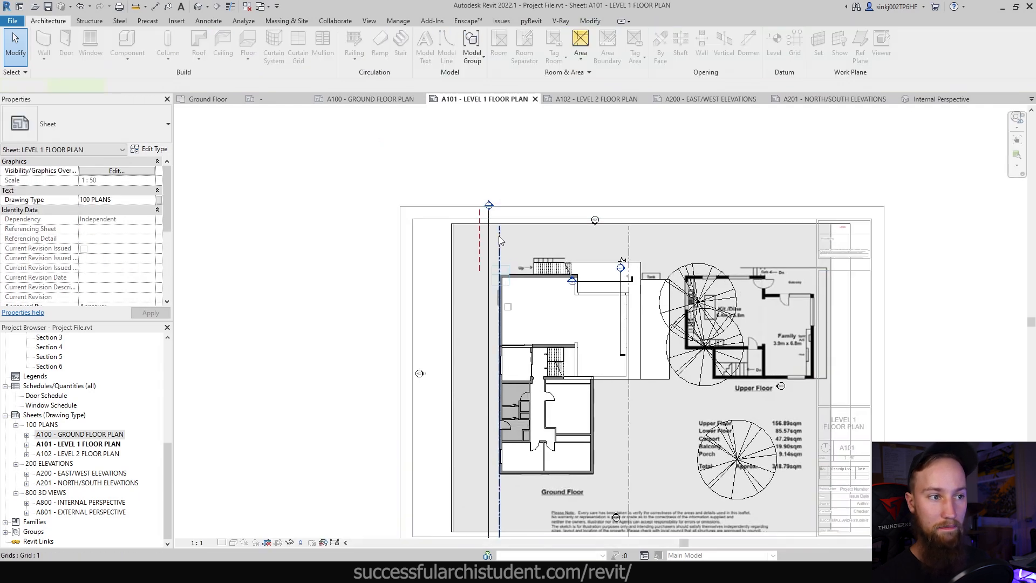
click(499, 239)
scroll(499, 239, up, 4)
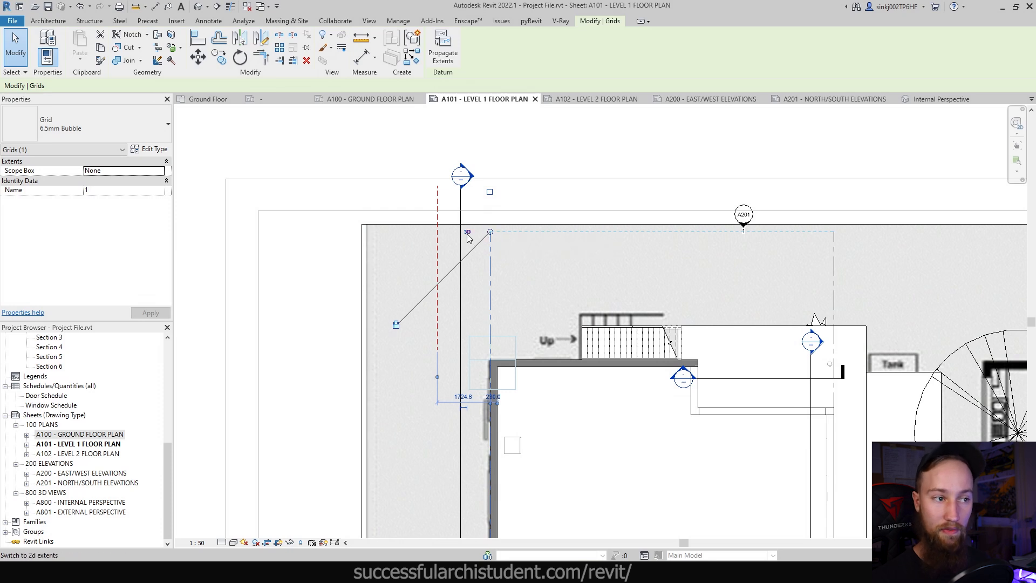
click(468, 234)
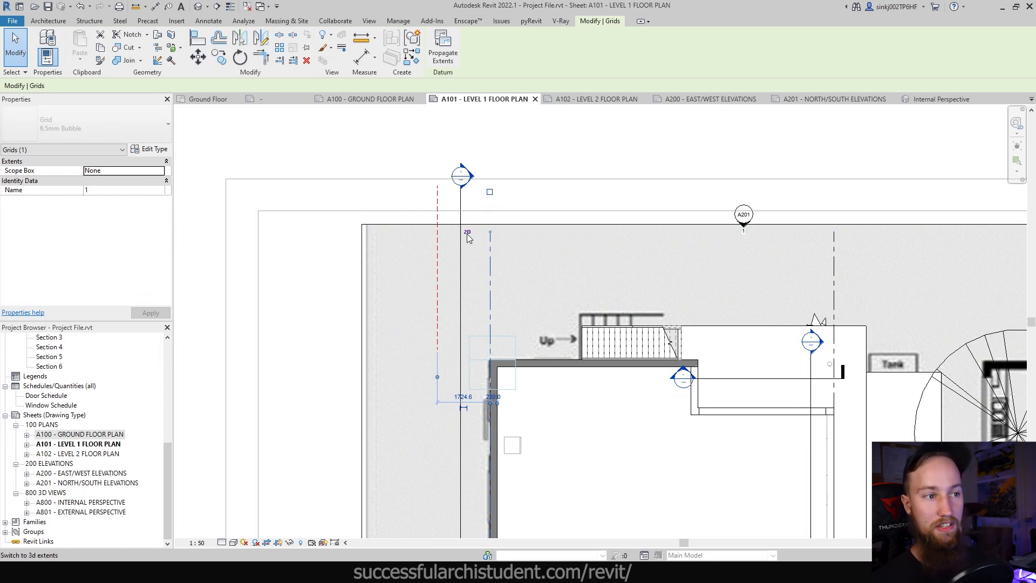
mouse_move(494, 235)
mouse_down()
mouse_move(497, 263)
mouse_move(499, 232)
mouse_up()
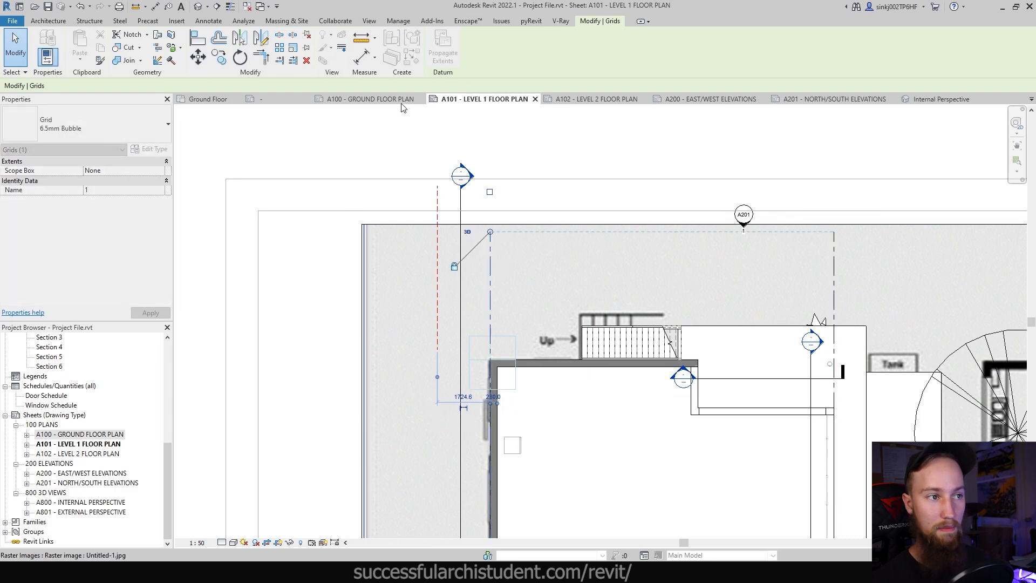
Step: Return grid 1's upper end on sheet A100 to its 3D extent in line with grid 2
click(405, 101)
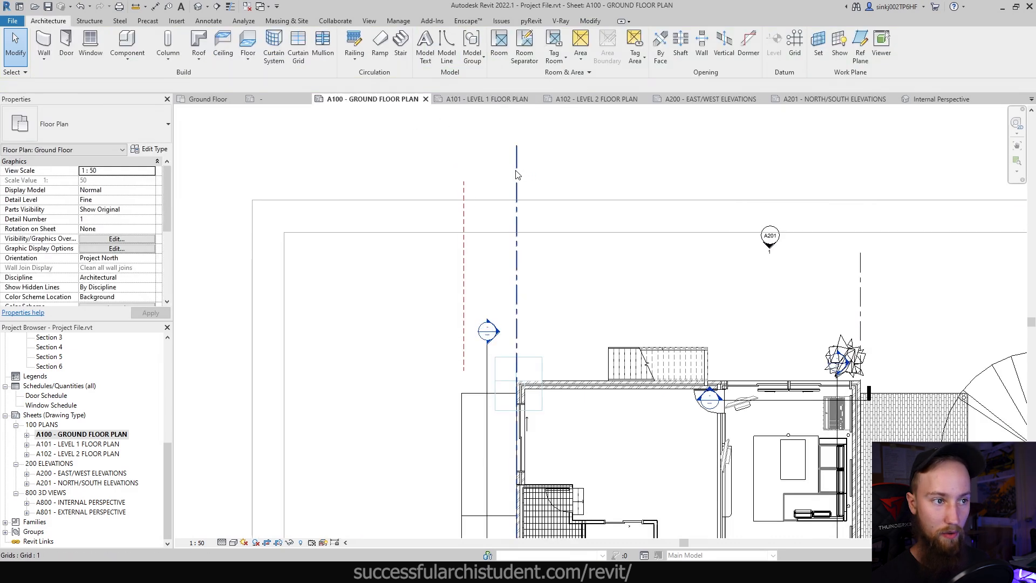
drag(517, 253, 517, 252)
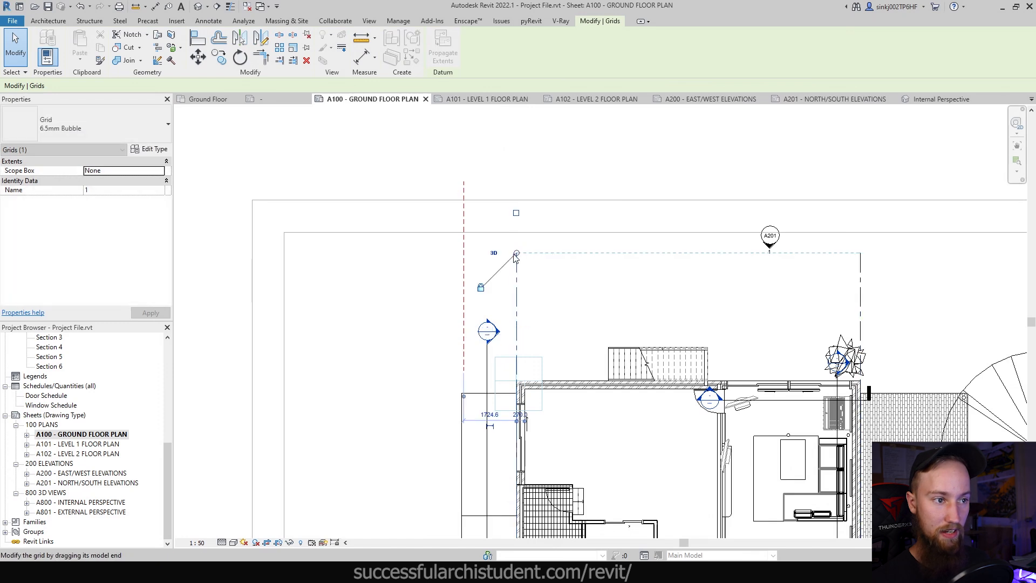
Step: Try extending grid 1's upper end past the sheet border with 2D extents, and bring it back to its 3D end
scroll(517, 259, up, 3)
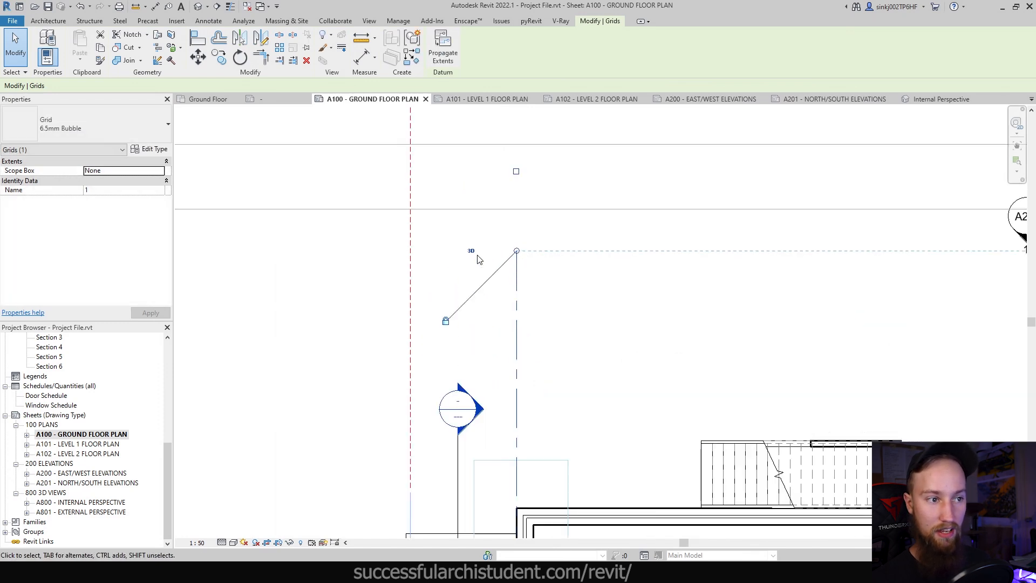
click(471, 250)
drag(516, 250, 519, 136)
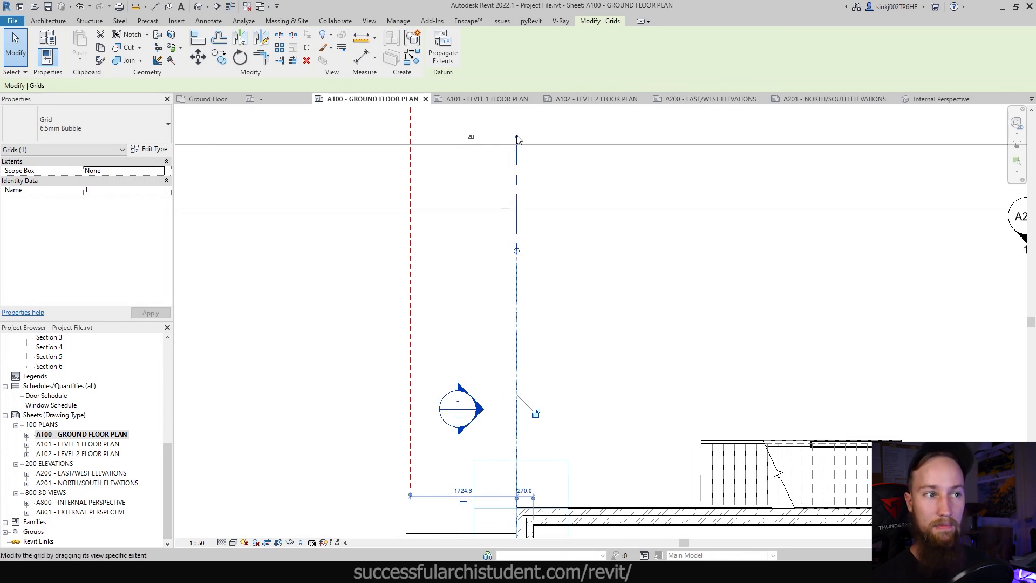
click(559, 349)
click(518, 301)
drag(516, 137, 517, 250)
click(610, 325)
Step: Draw a horizontal grid line along the outer face of the building's upper exterior wall, ending with its bubble beyond the trees
scroll(292, 235, down, 3)
middle_drag(157, 198, 263, 231)
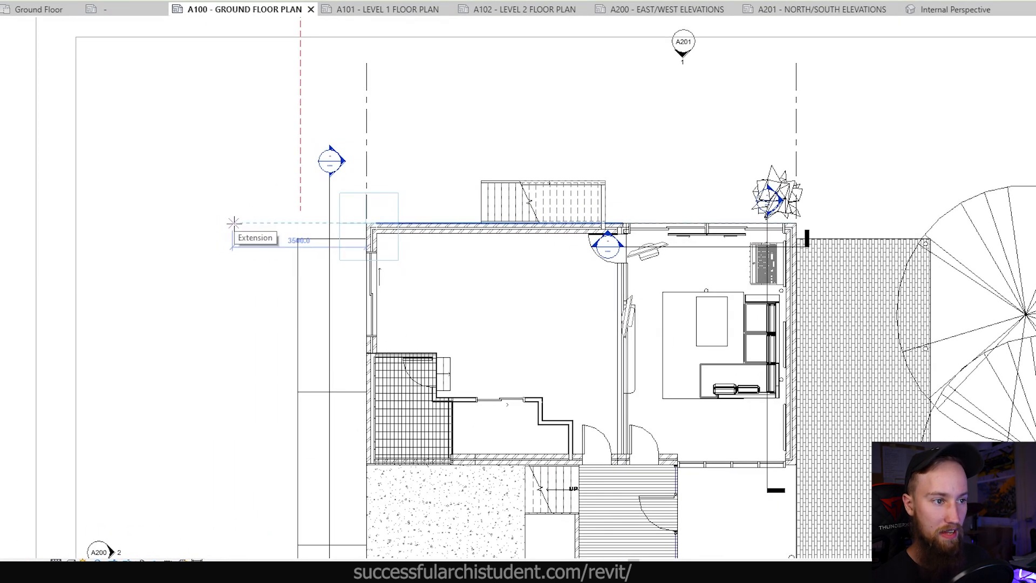
click(233, 223)
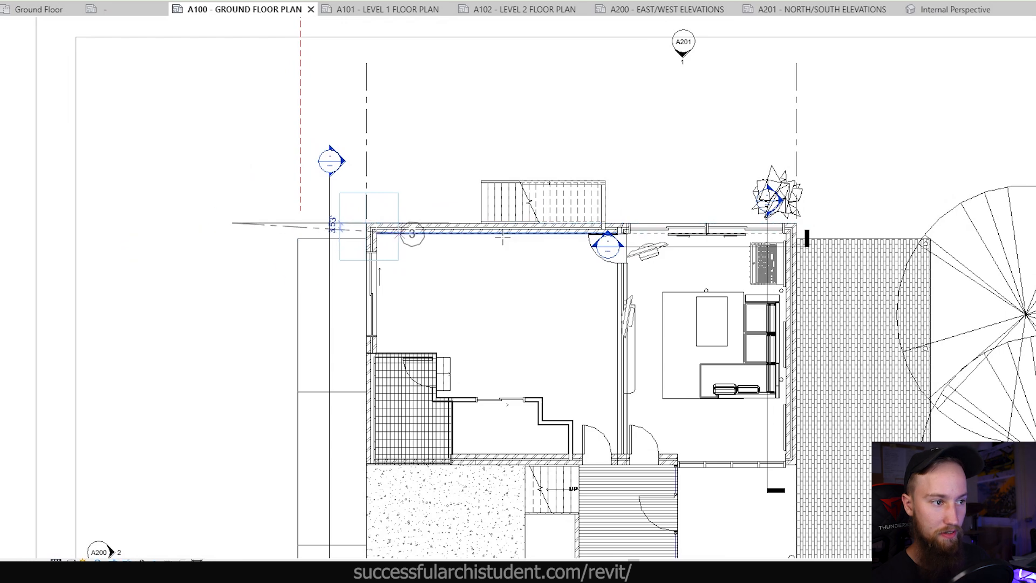
middle_drag(911, 265, 624, 278)
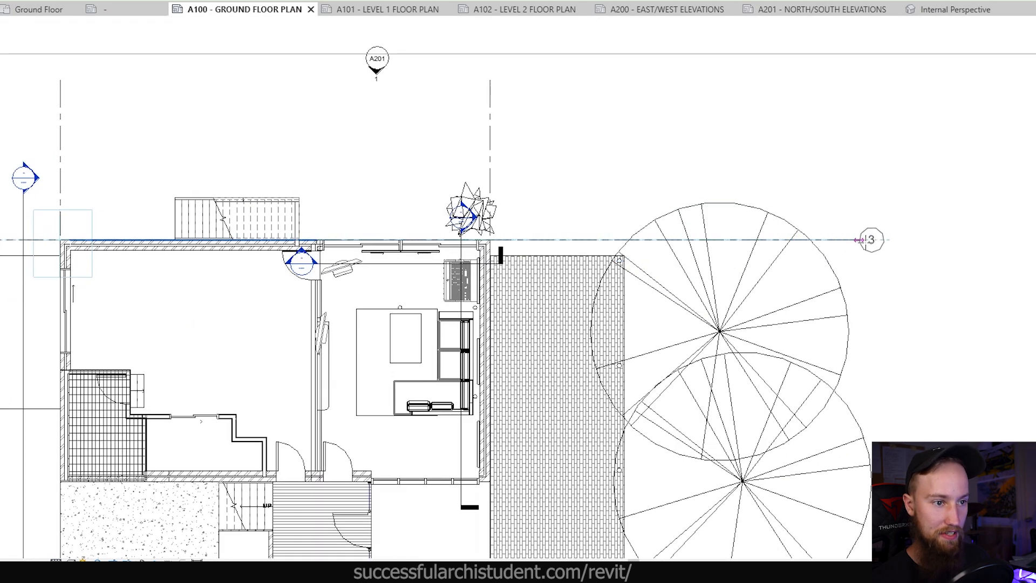
click(927, 239)
scroll(927, 280, down, 4)
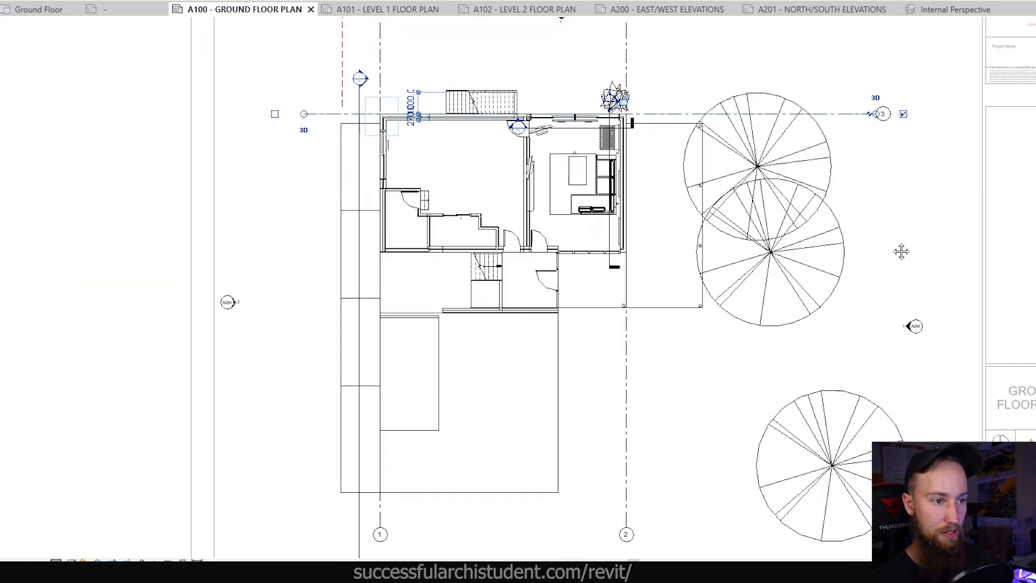
scroll(874, 161, up, 3)
key(Escape)
scroll(860, 265, down, 4)
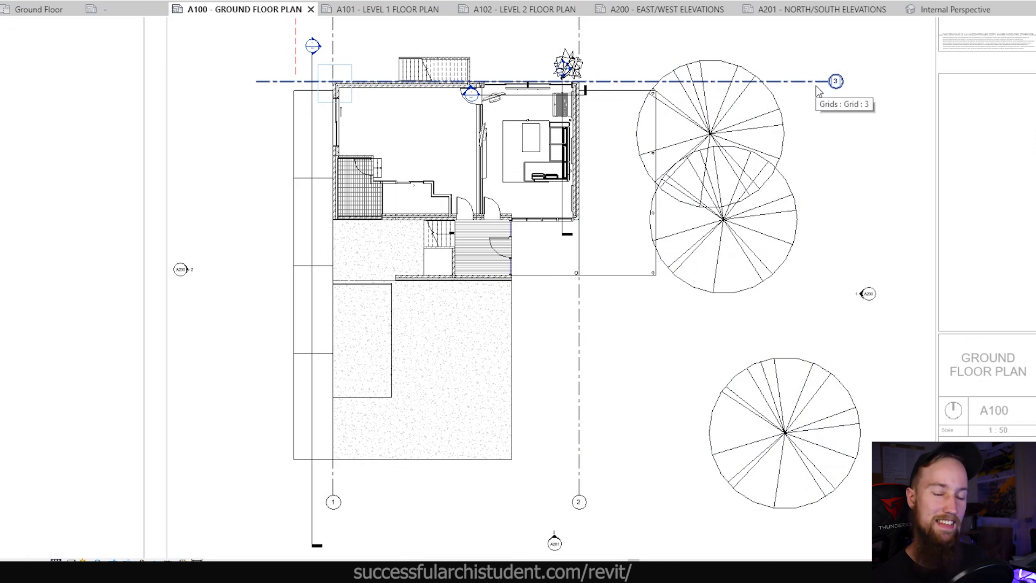
Step: Rename the horizontal grid line along the upper exterior wall as A
scroll(479, 428, down, 2)
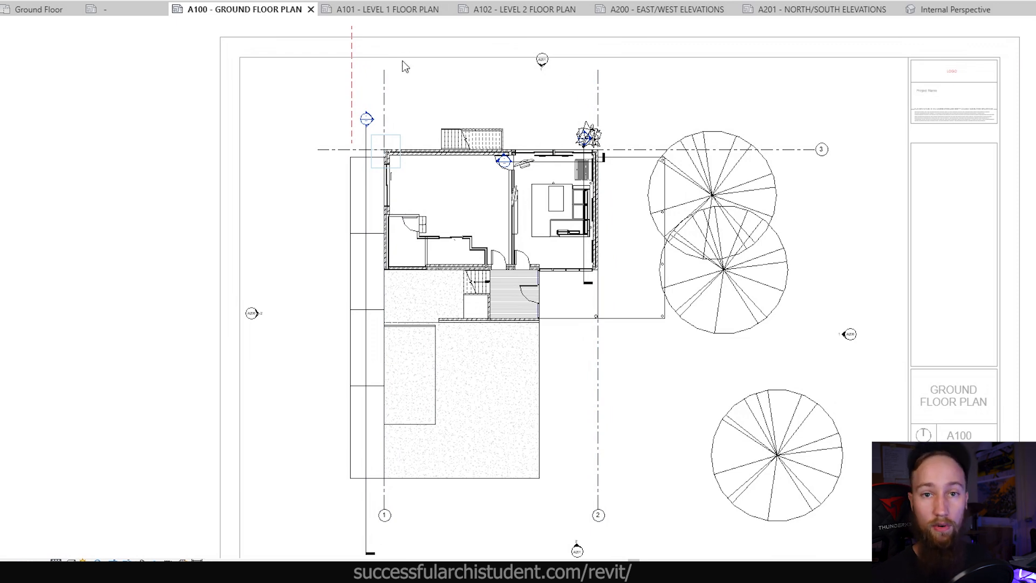
click(655, 150)
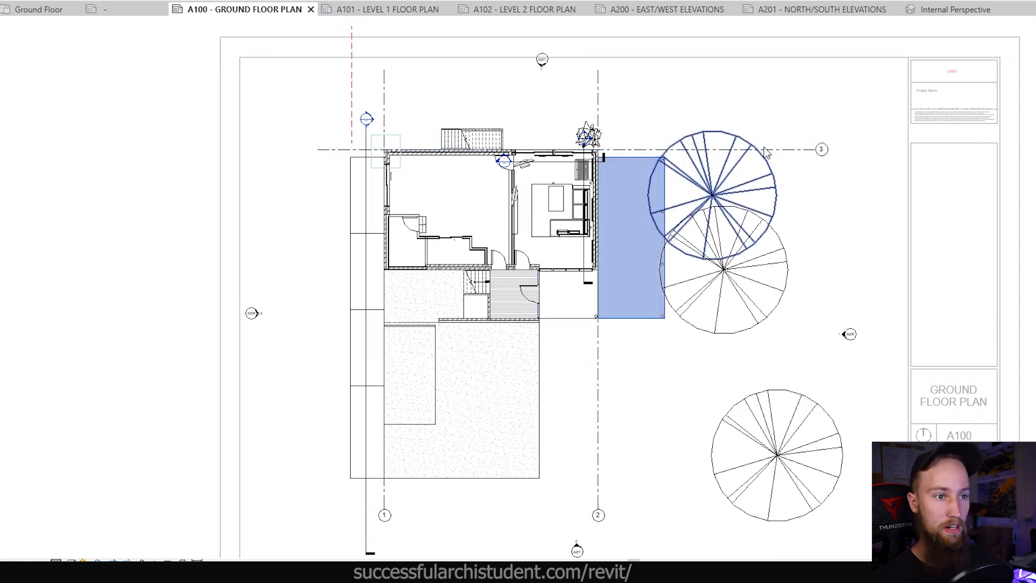
click(642, 178)
scroll(820, 149, up, 3)
click(758, 147)
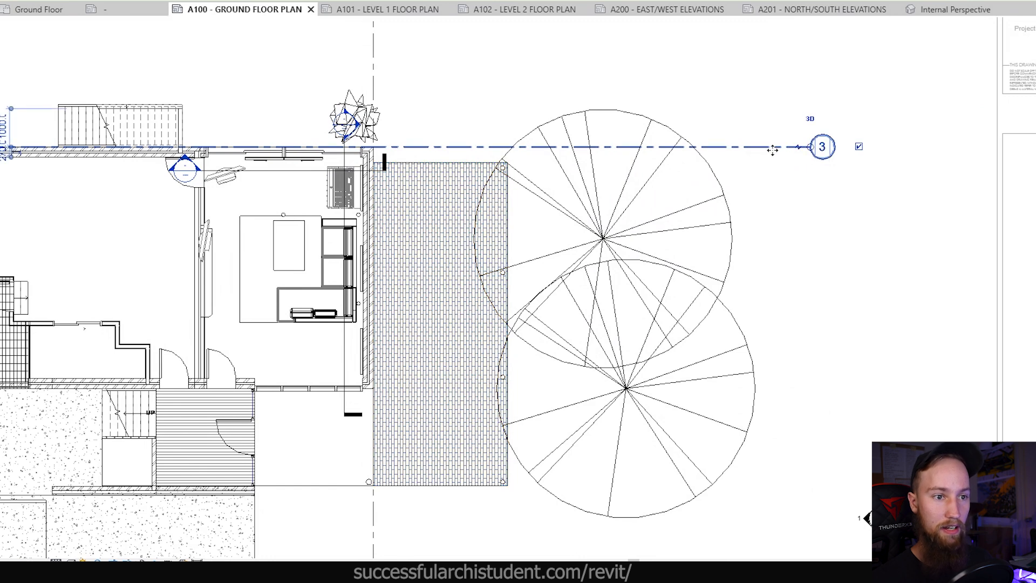
scroll(775, 149, up, 2)
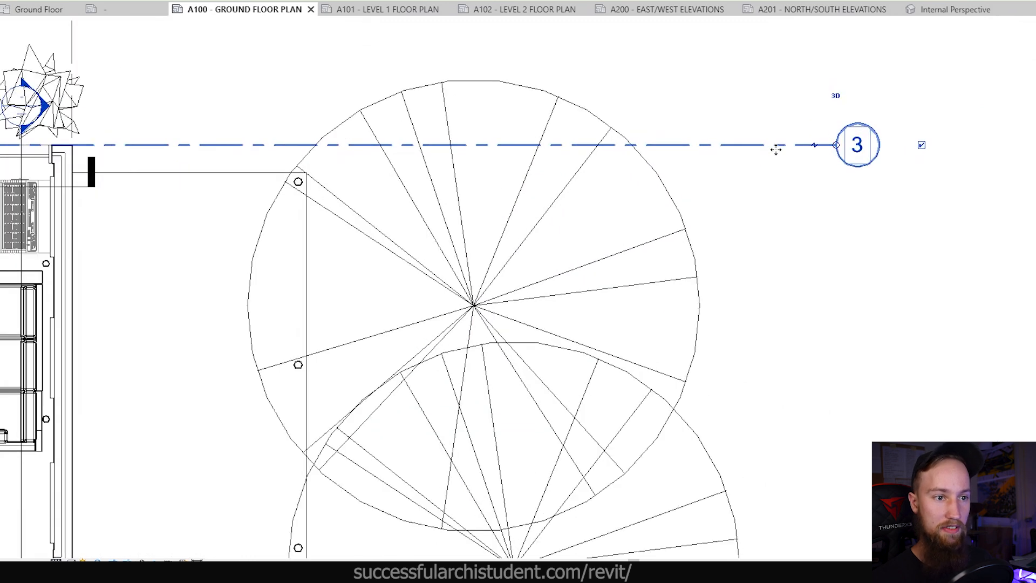
click(862, 147)
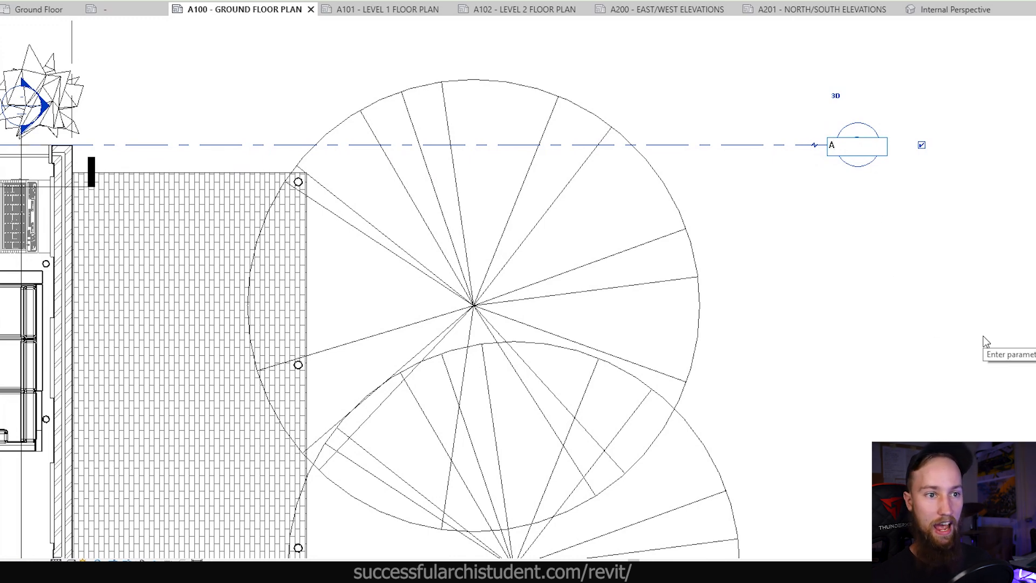
key(Return)
Step: Draw a second horizontal grid line along the building's lower edge, with its bubble end aligned to grid A
scroll(986, 342, down, 5)
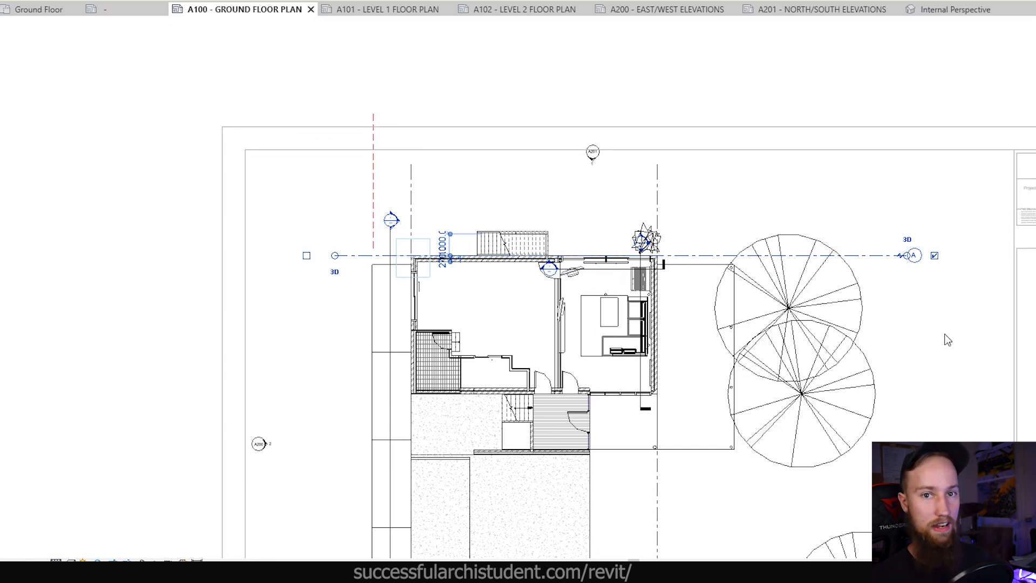
middle_drag(375, 364, 371, 363)
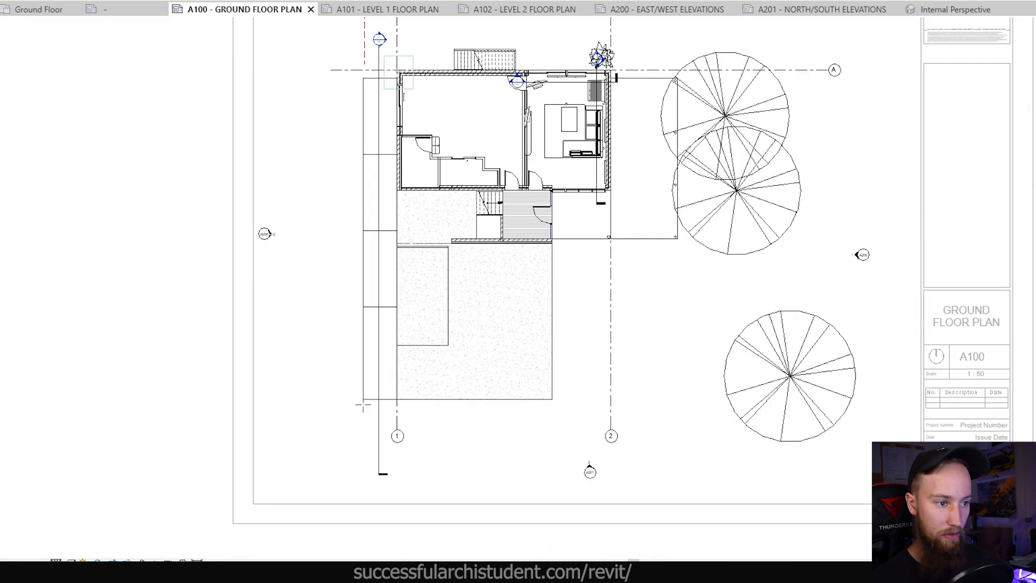
click(364, 399)
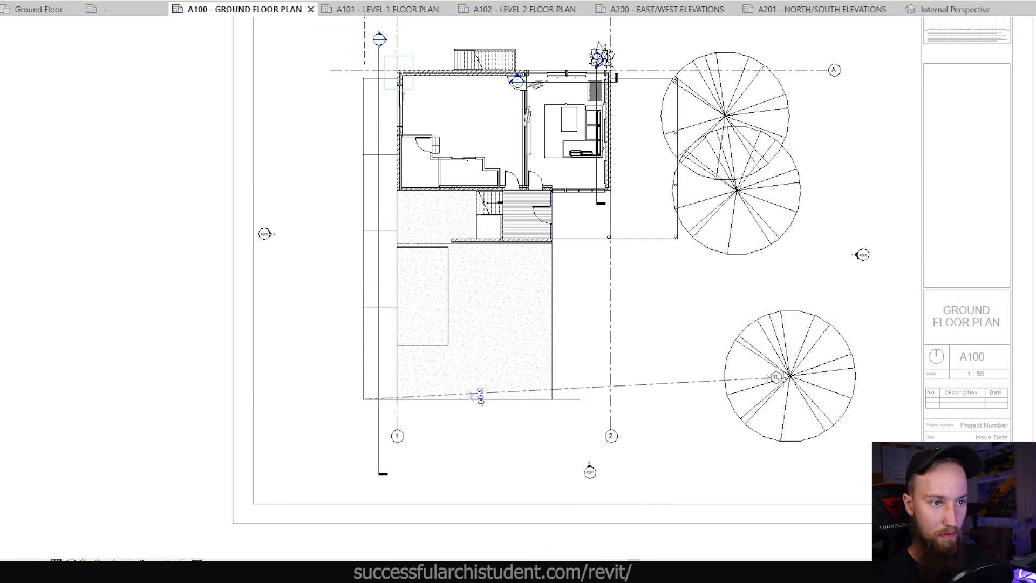
click(847, 399)
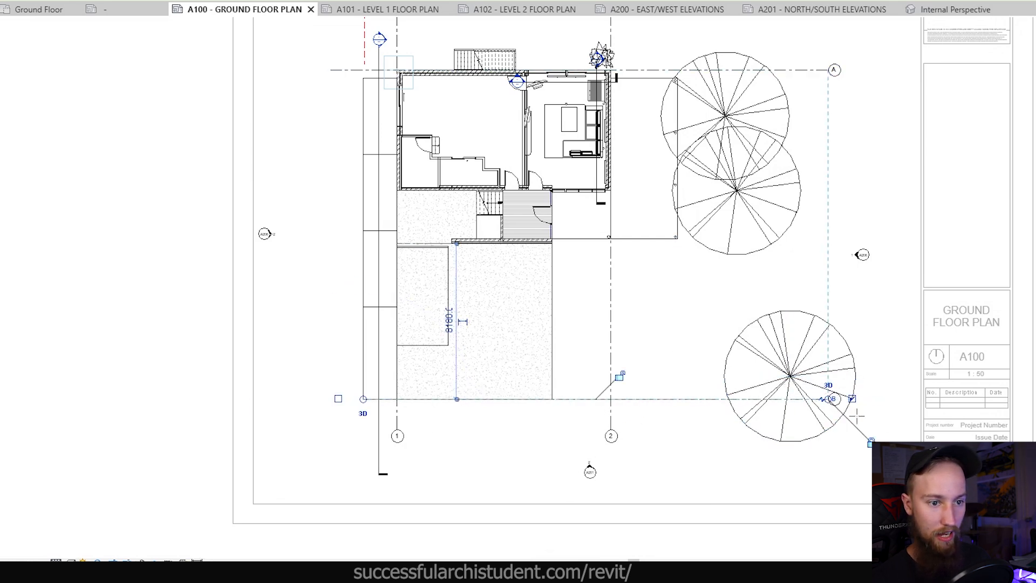
Step: Extend the aligned bubble-less ends of grids A and B further out beyond the building's left edge
scroll(847, 399, up, 4)
scroll(811, 389, down, 5)
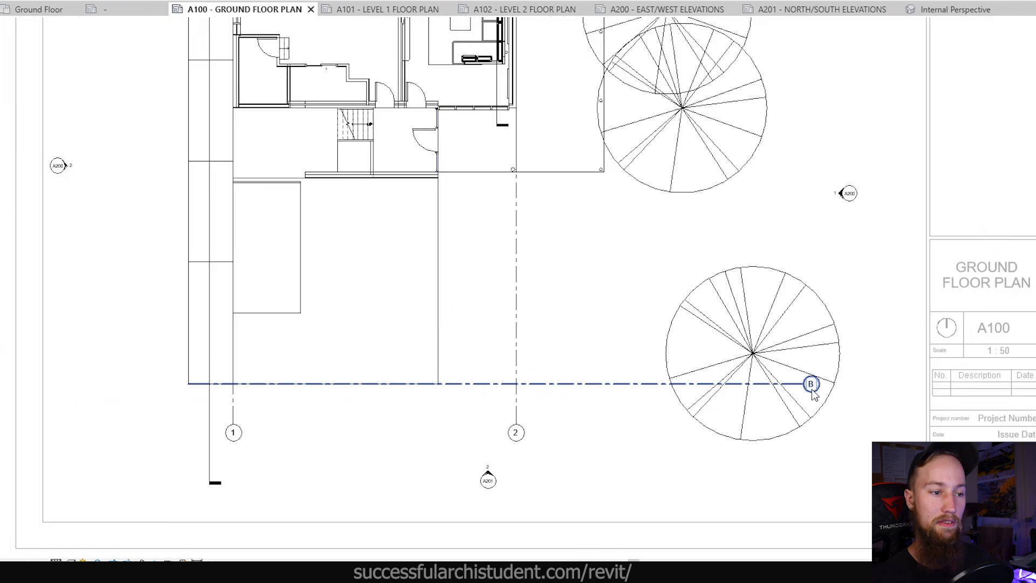
middle_drag(831, 221, 817, 270)
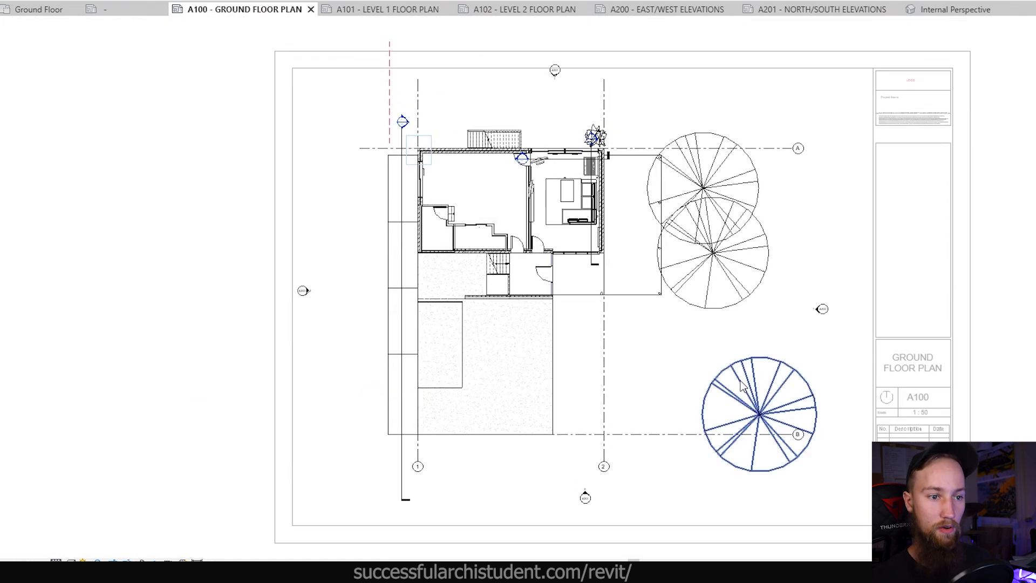
click(467, 434)
drag(387, 434, 360, 433)
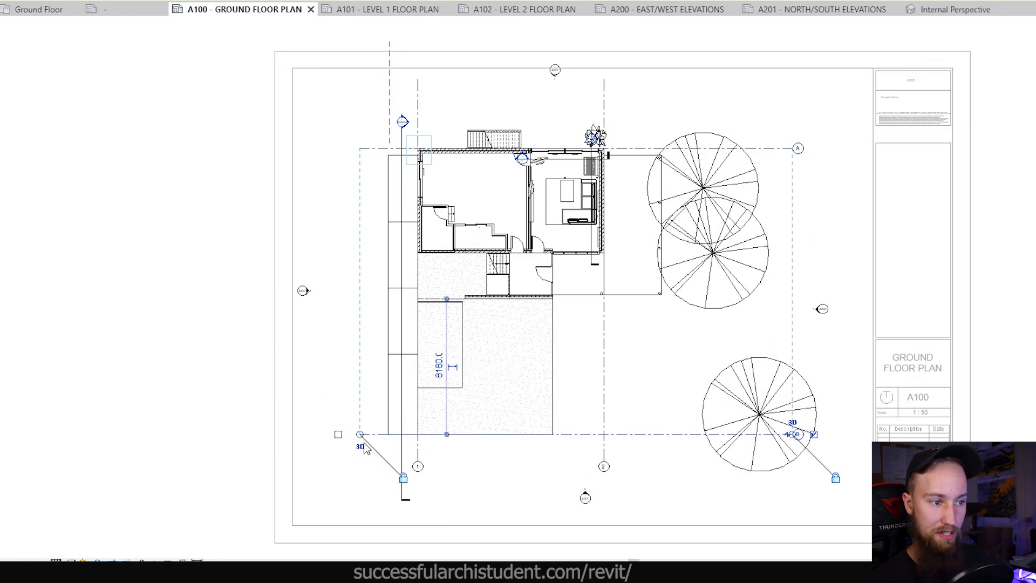
drag(359, 432, 339, 434)
key(Escape)
middle_drag(647, 162, 629, 180)
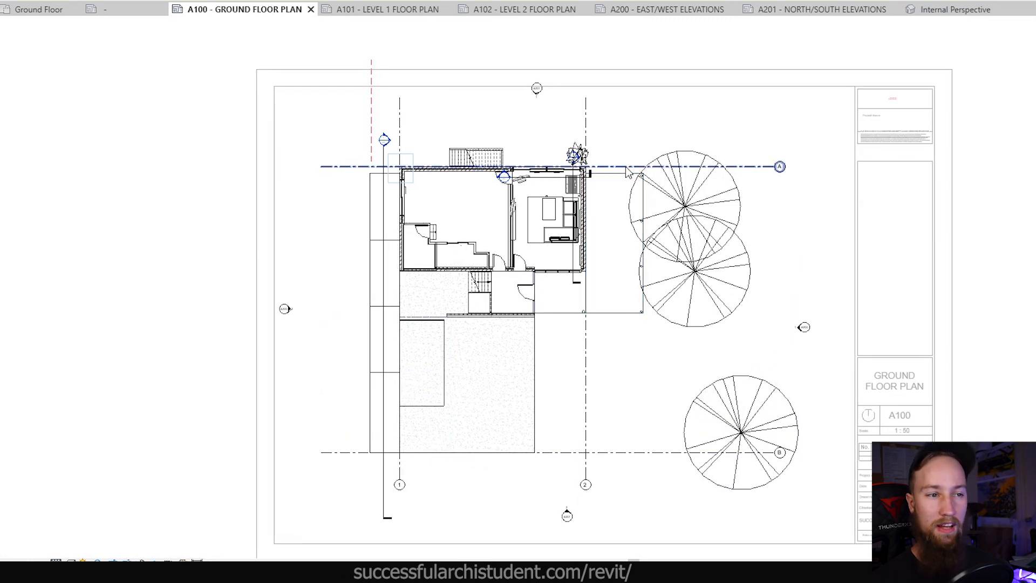
Step: Show grid A's bubble at both ends of its line
click(627, 170)
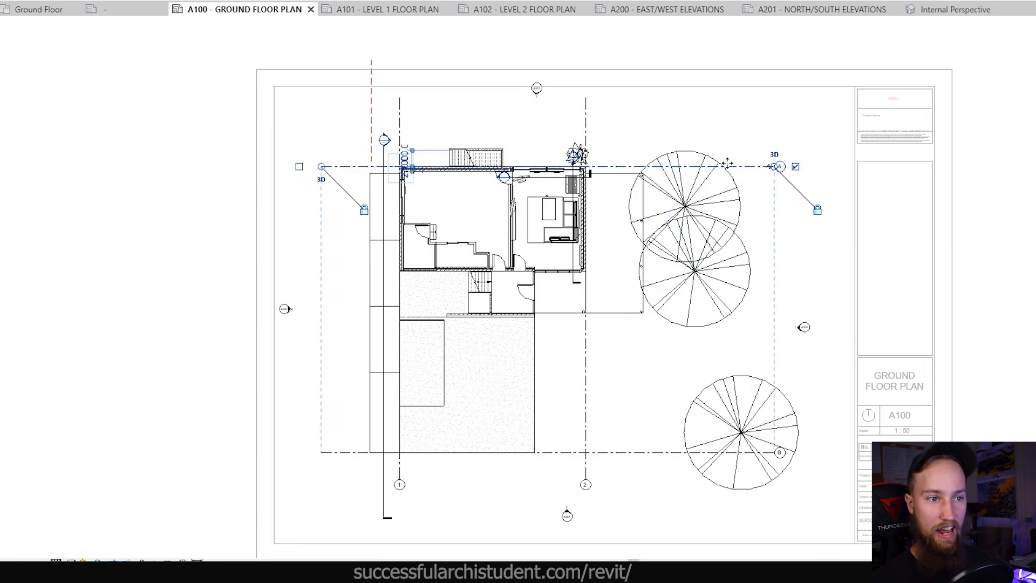
key(Escape)
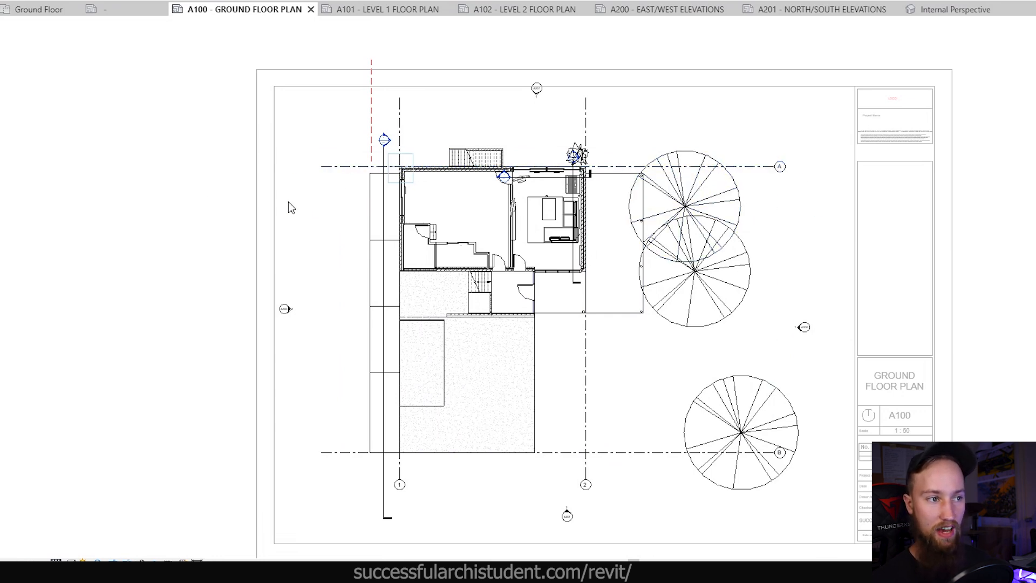
click(342, 167)
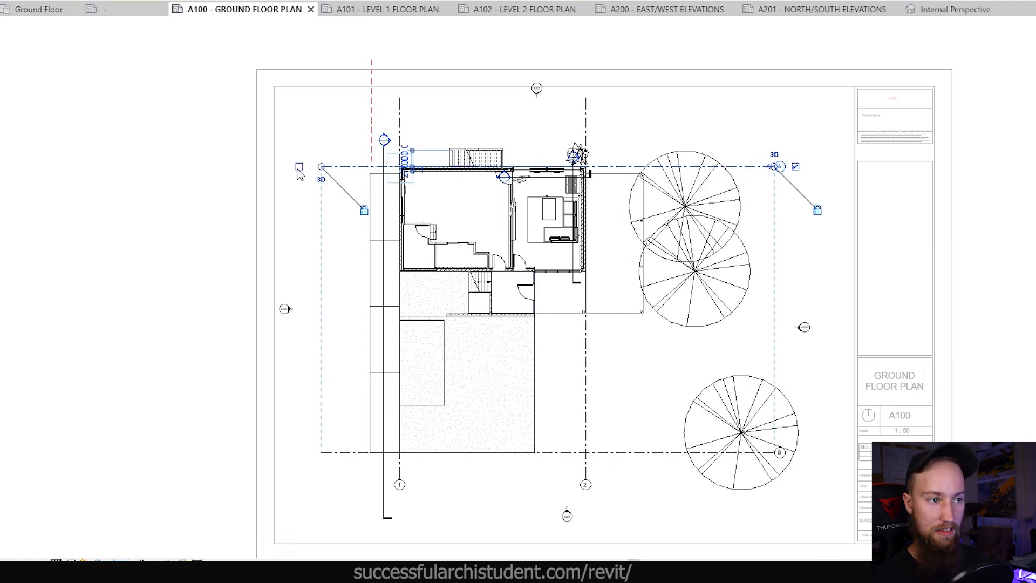
scroll(300, 174, up, 1)
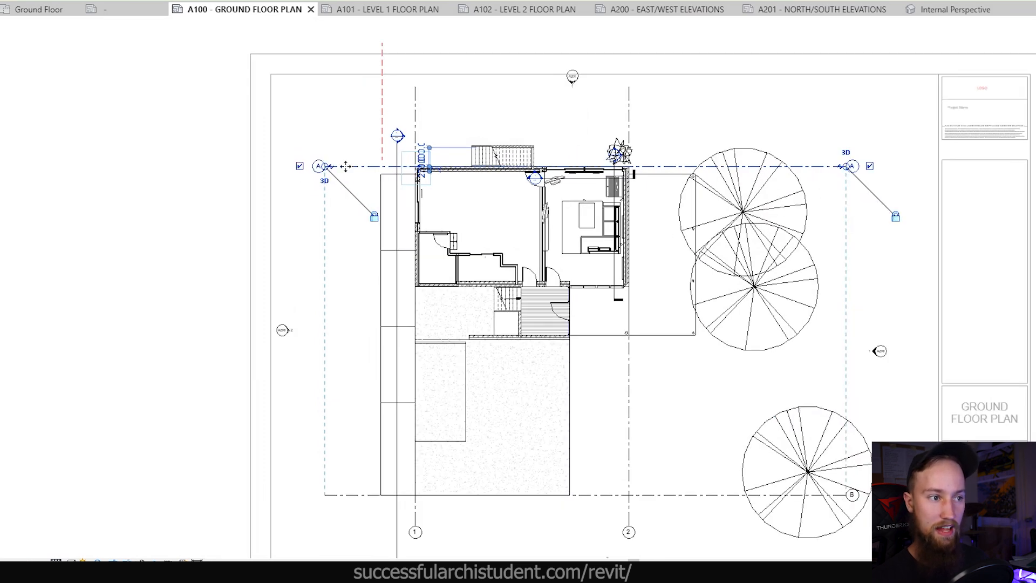
click(870, 167)
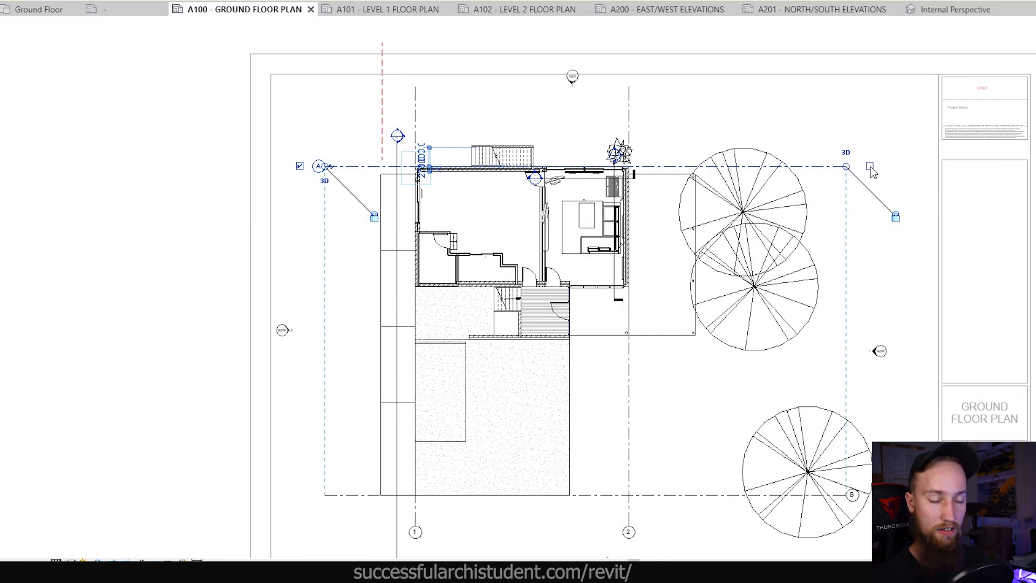
click(859, 114)
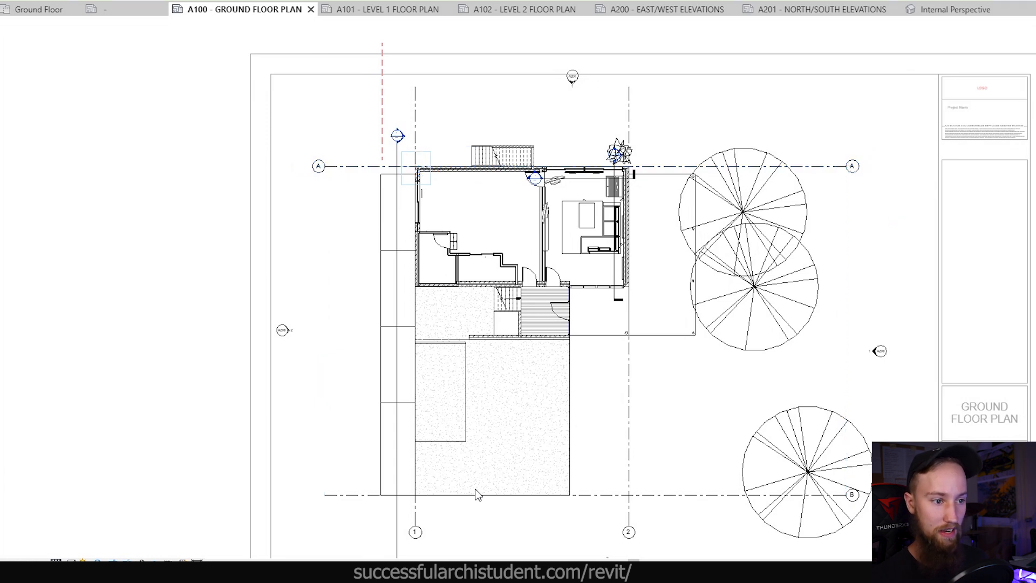
Step: Show the missing bubbles at grid B's left end and at the upper ends of grids 1 and 2
click(325, 495)
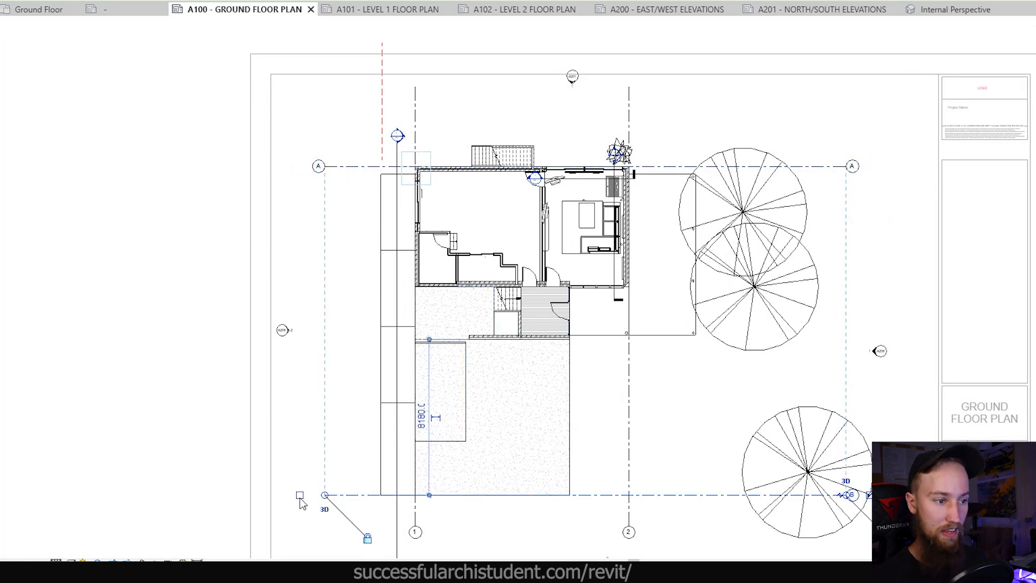
click(309, 538)
click(415, 105)
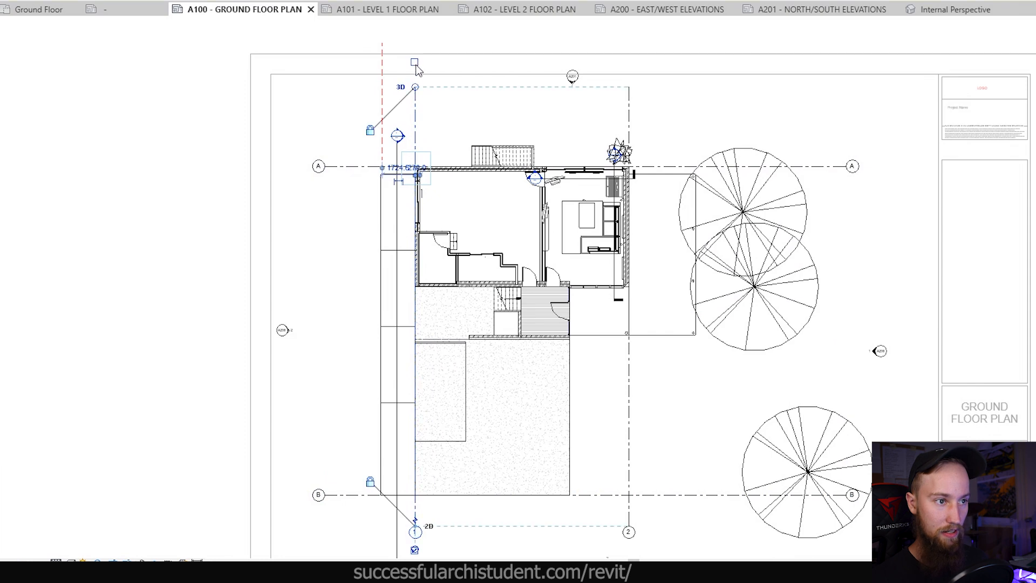
click(628, 111)
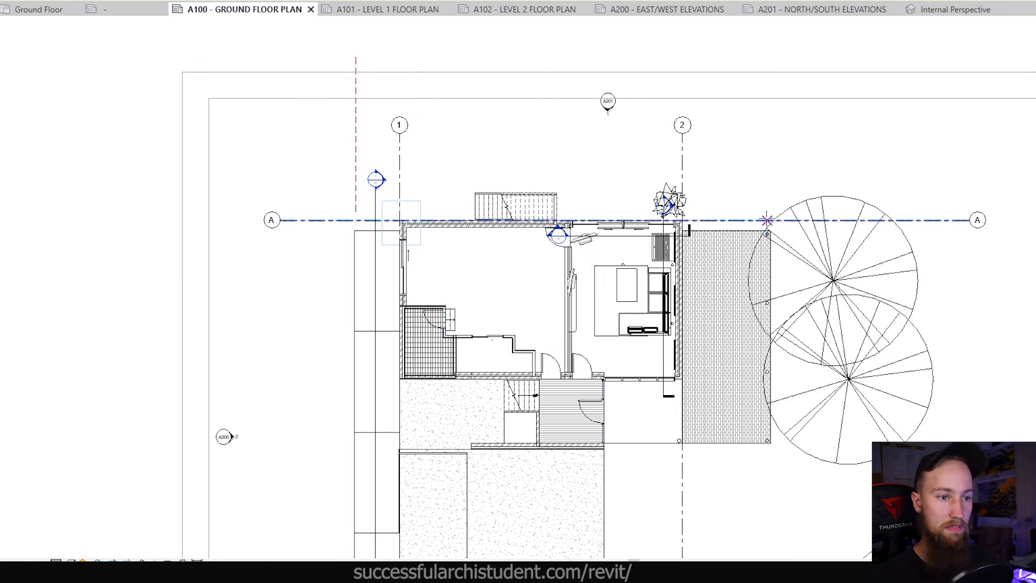
Step: Draw a vertical grid line along the interior wall between grids 1 and 2, with its upper bubble aligned to theirs
click(767, 220)
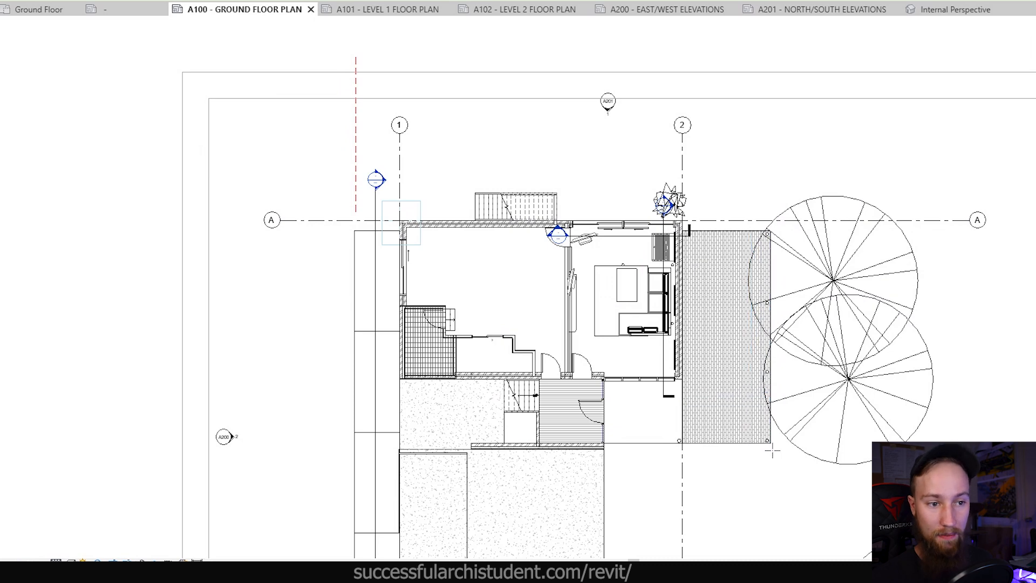
scroll(771, 451, down, 2)
middle_drag(772, 451, 743, 335)
scroll(526, 431, up, 6)
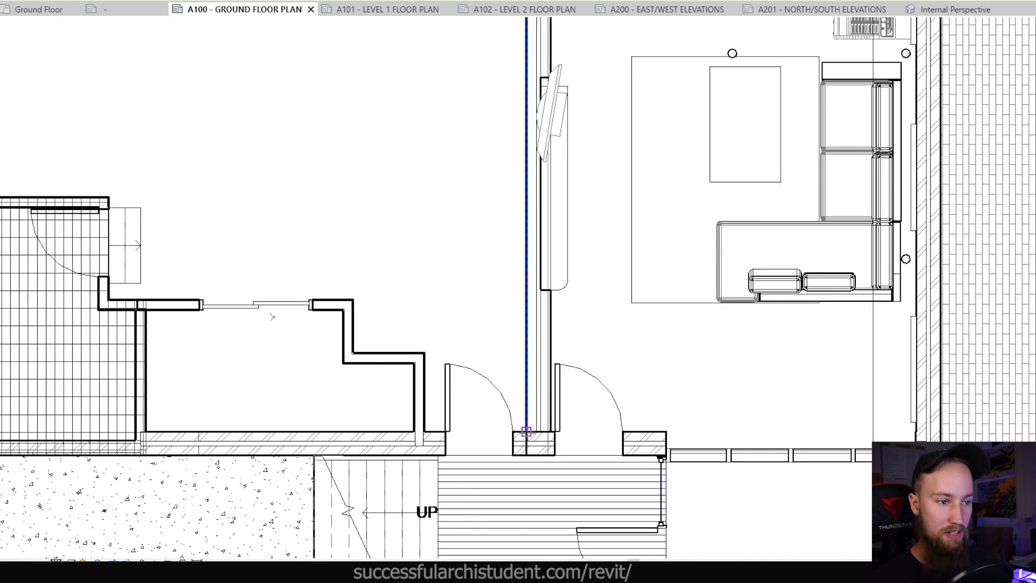
click(526, 432)
scroll(615, 463, down, 4)
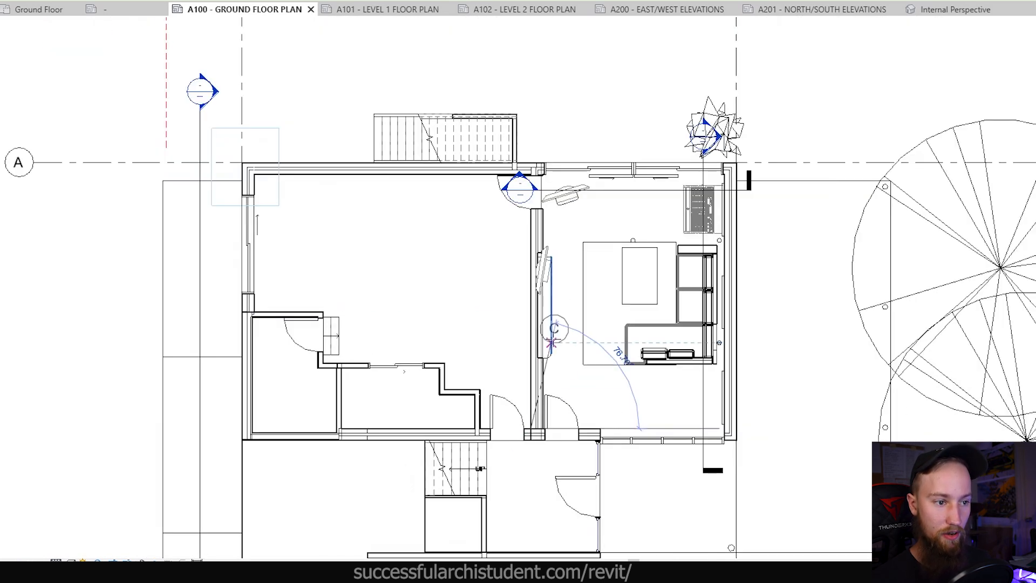
click(559, 178)
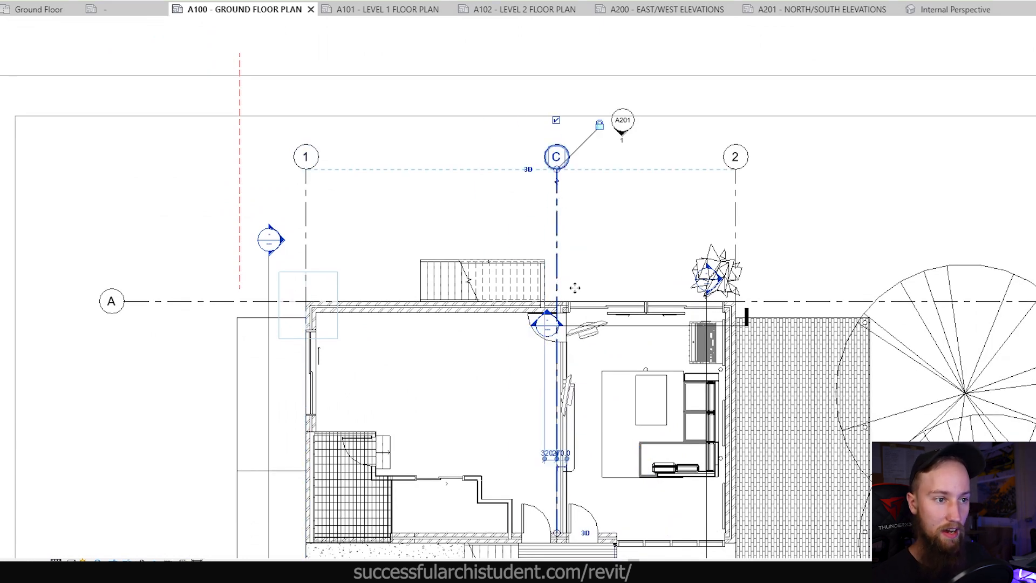
Step: Extend grid C's lower end past grid B to the level of grids 1 and 2, and show its bubble there
scroll(598, 250, down, 3)
scroll(550, 238, up, 3)
drag(523, 108, 522, 227)
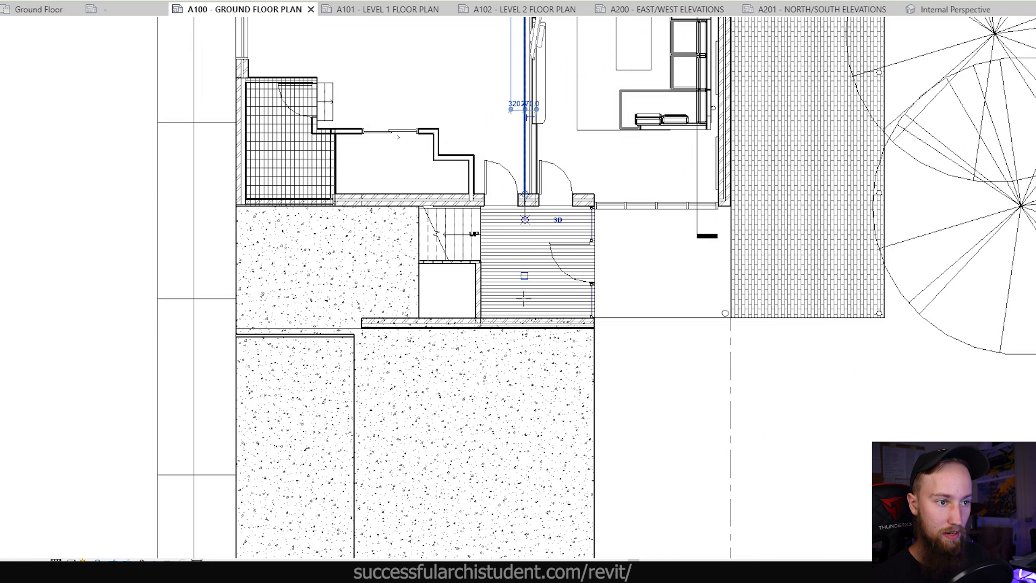
scroll(556, 303, down, 3)
click(528, 387)
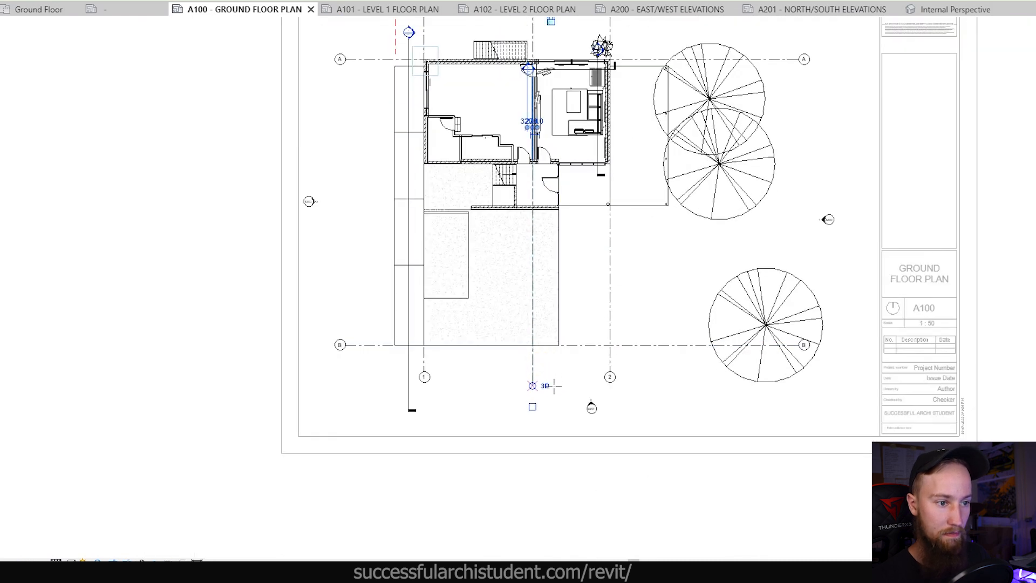
drag(529, 367, 529, 452)
scroll(532, 447, up, 3)
click(542, 331)
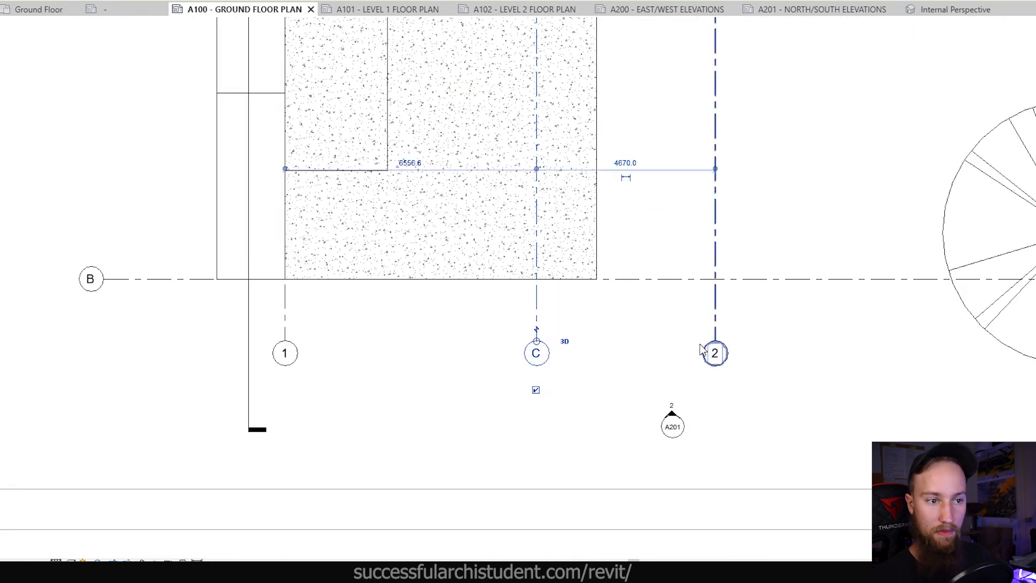
Step: Try moving grid 1's lower end upward to test whether grid C follows, and undo the move
click(286, 318)
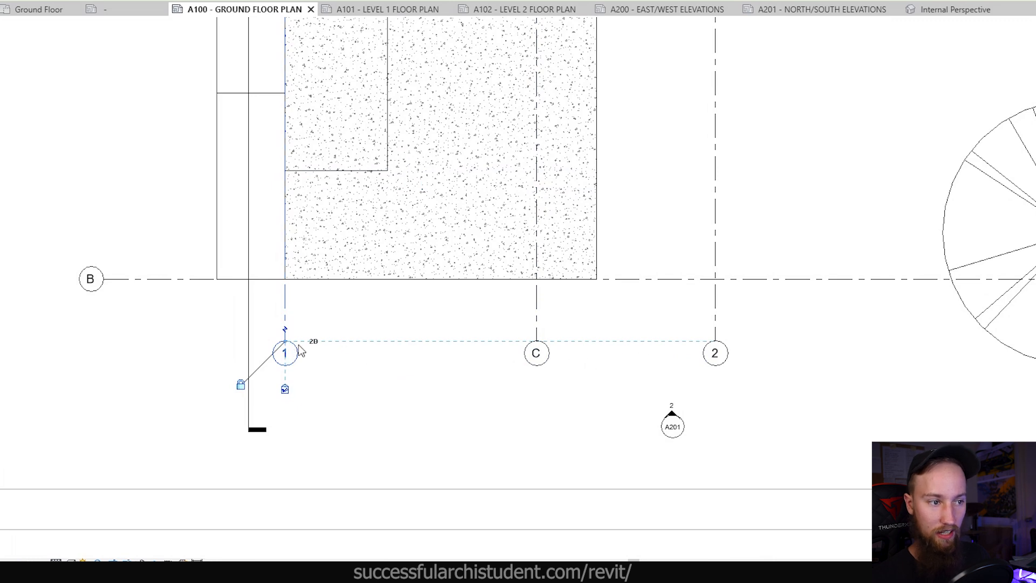
drag(288, 348, 288, 313)
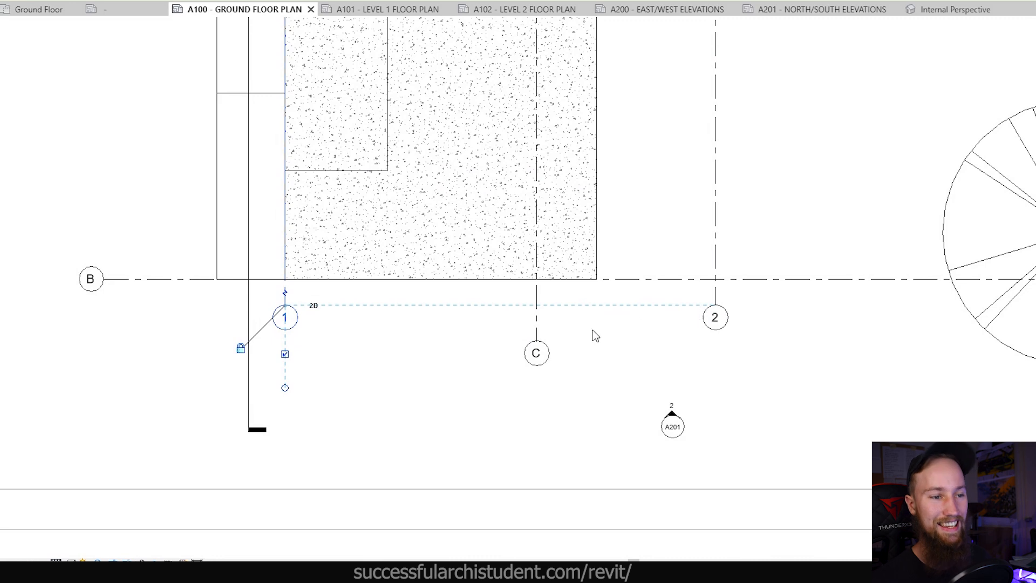
key(ctrl+z)
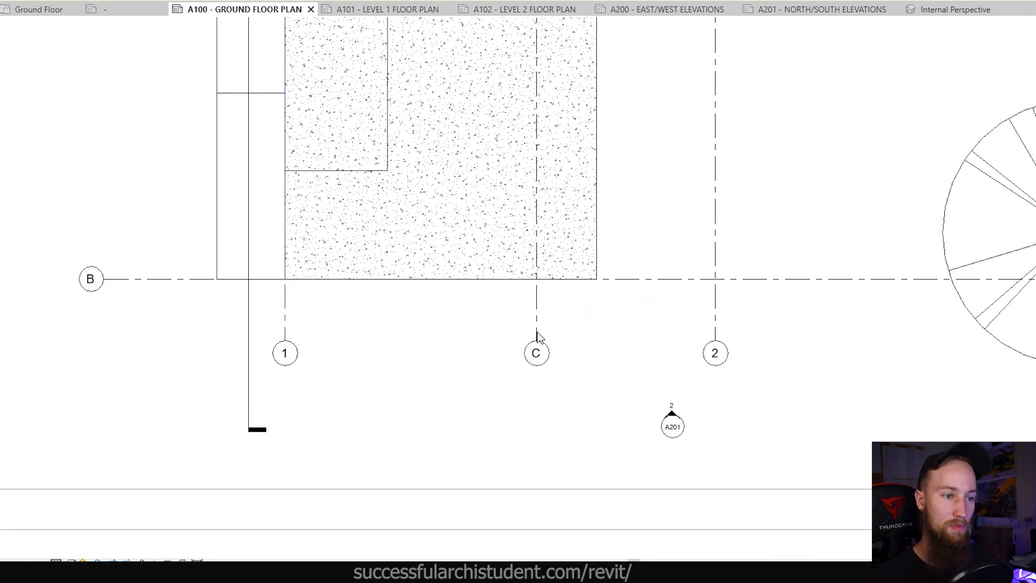
Step: Switch grid C's lower end to 2D extents and align it with the lower ends of grids 1 and 2
click(537, 320)
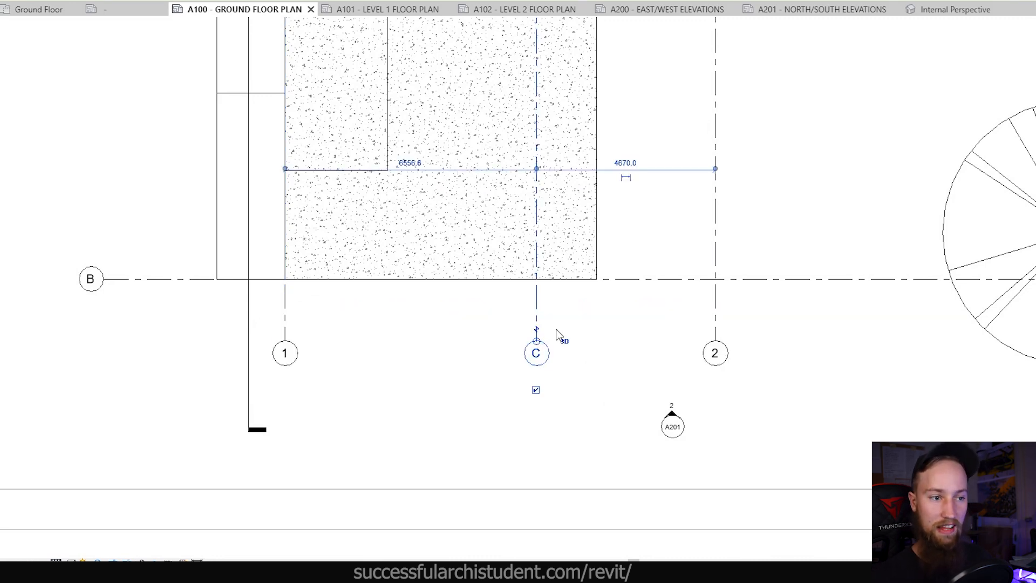
click(281, 295)
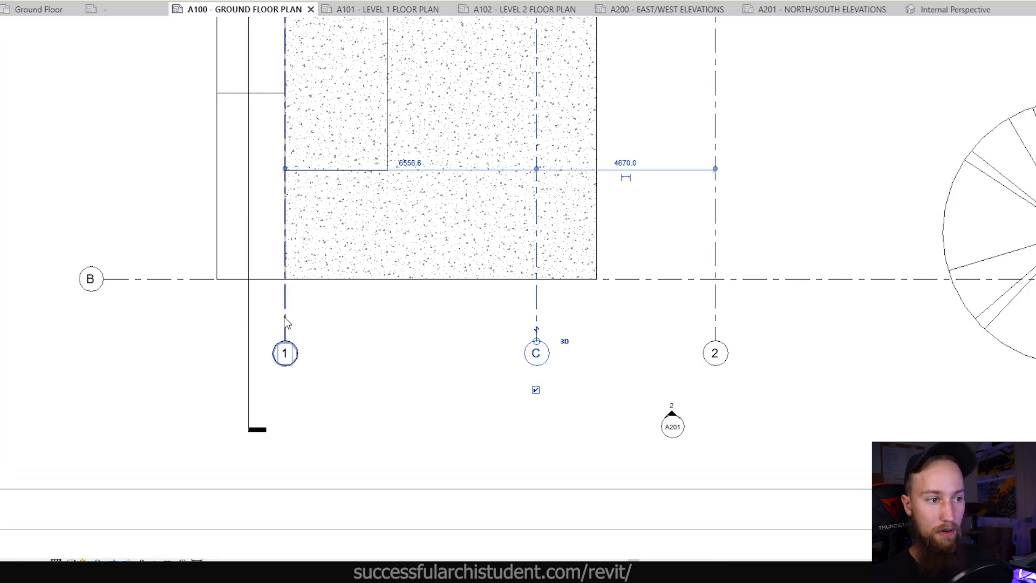
click(538, 324)
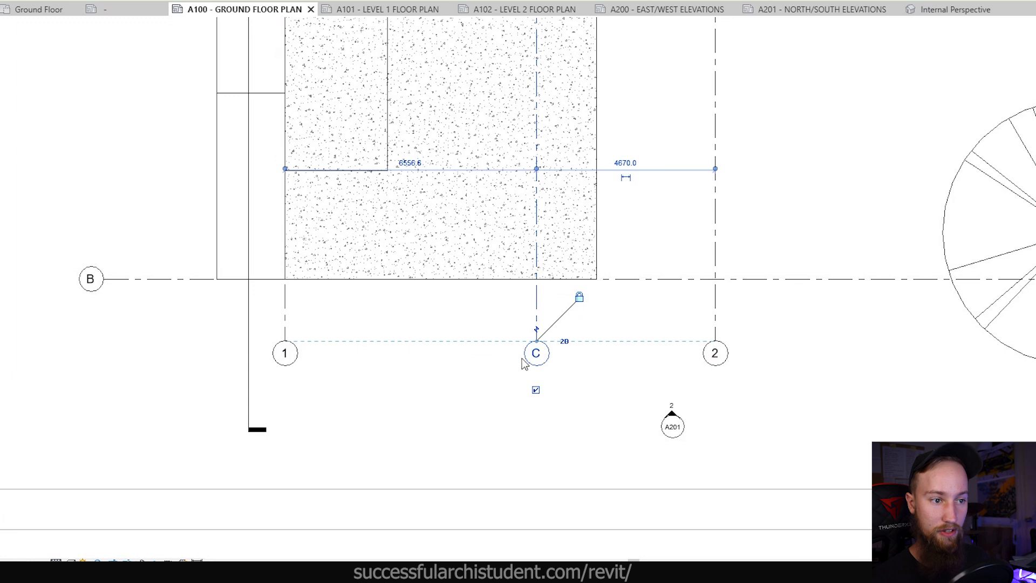
click(286, 324)
click(537, 299)
click(713, 302)
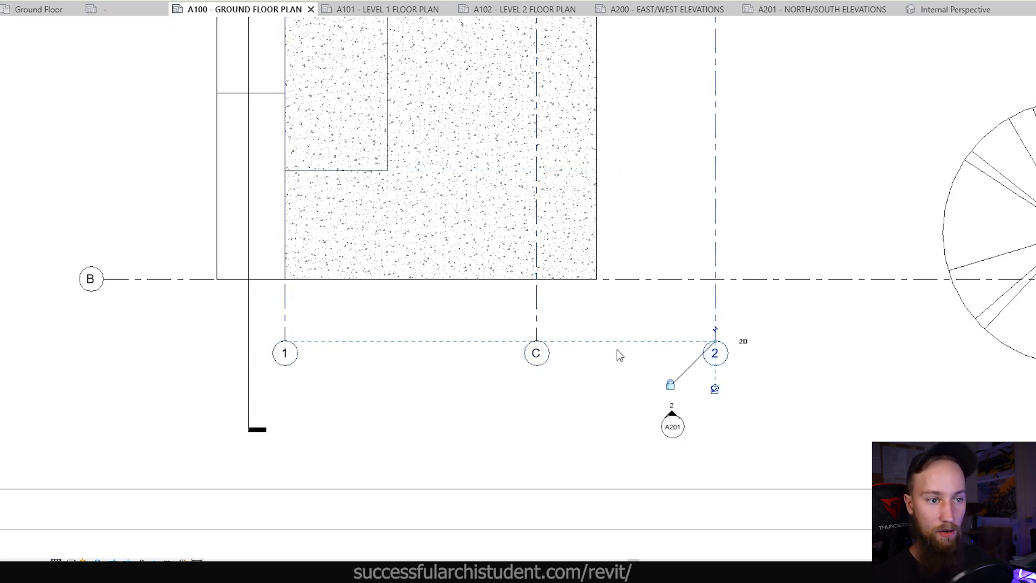
click(536, 325)
mouse_move(536, 341)
mouse_down()
mouse_move(539, 315)
mouse_move(536, 350)
mouse_up()
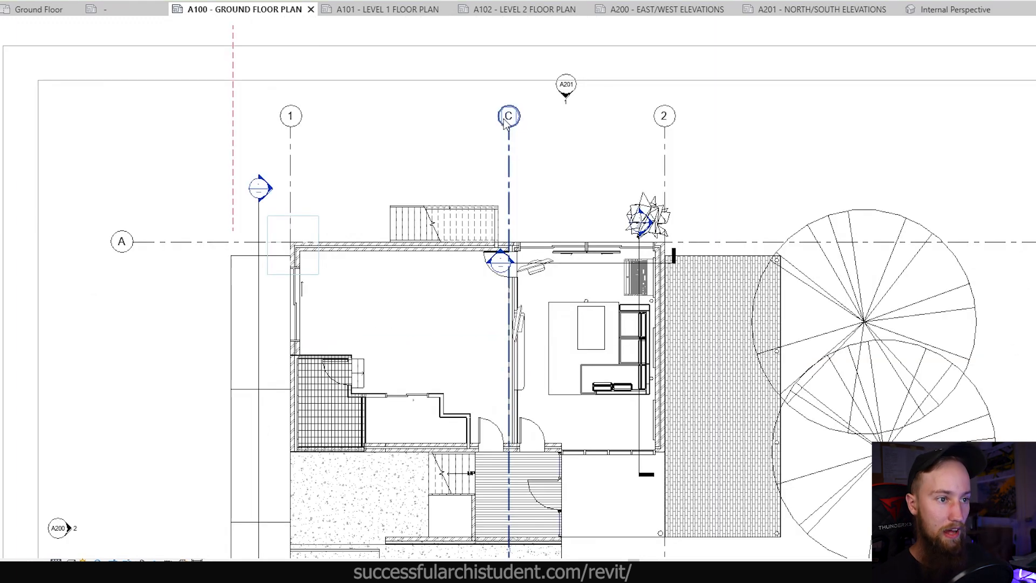
Step: Rename grid 2 on the right exterior wall as 3 and grid C as 2
click(664, 115)
click(665, 116)
key(Return)
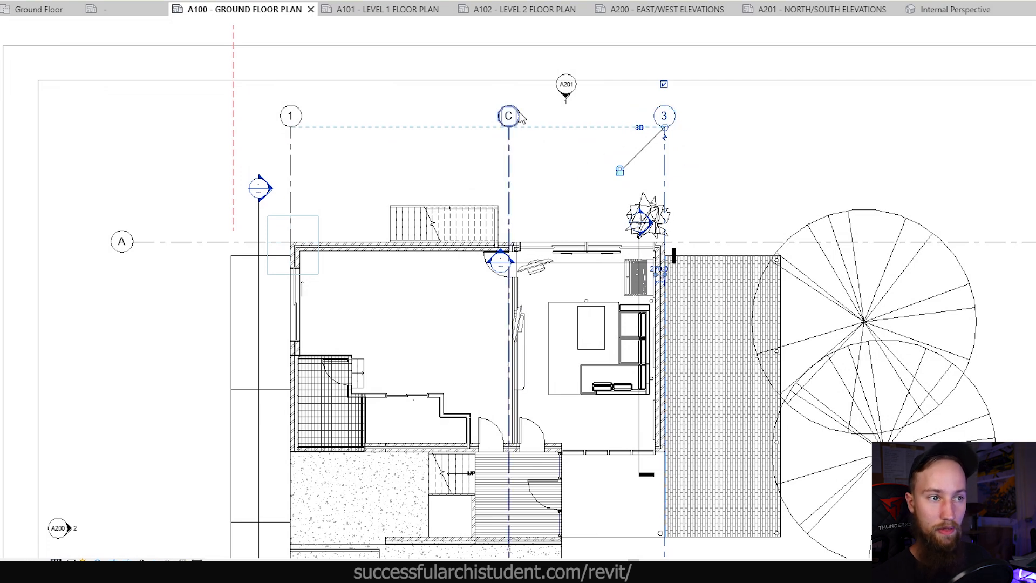
click(508, 165)
click(508, 115)
text(2)
click(551, 183)
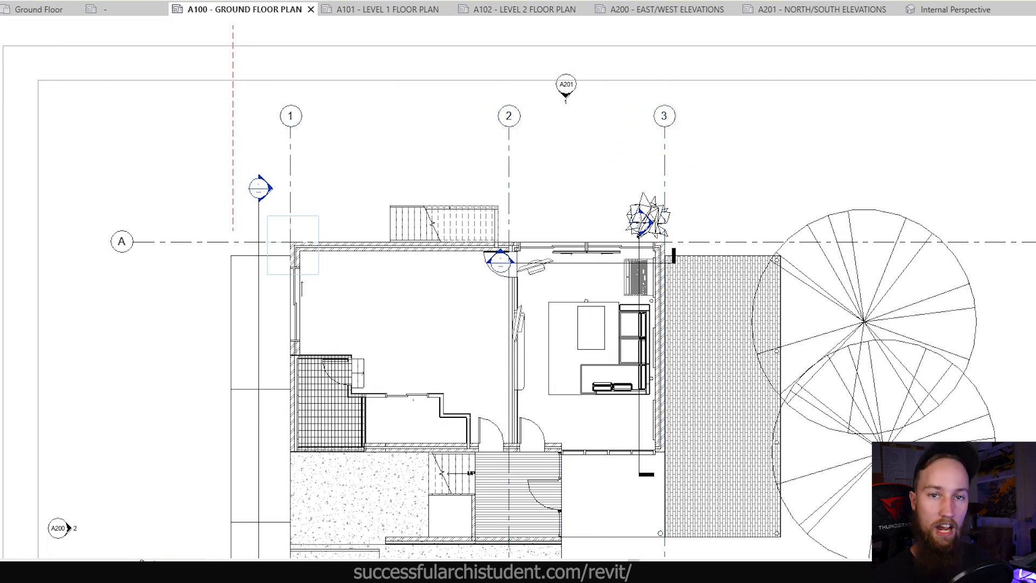
Step: On the A101 level 1 floor plan, show the upper bubbles of grids 1 and 3, and inspect the extents of grids 2 and 1
click(384, 9)
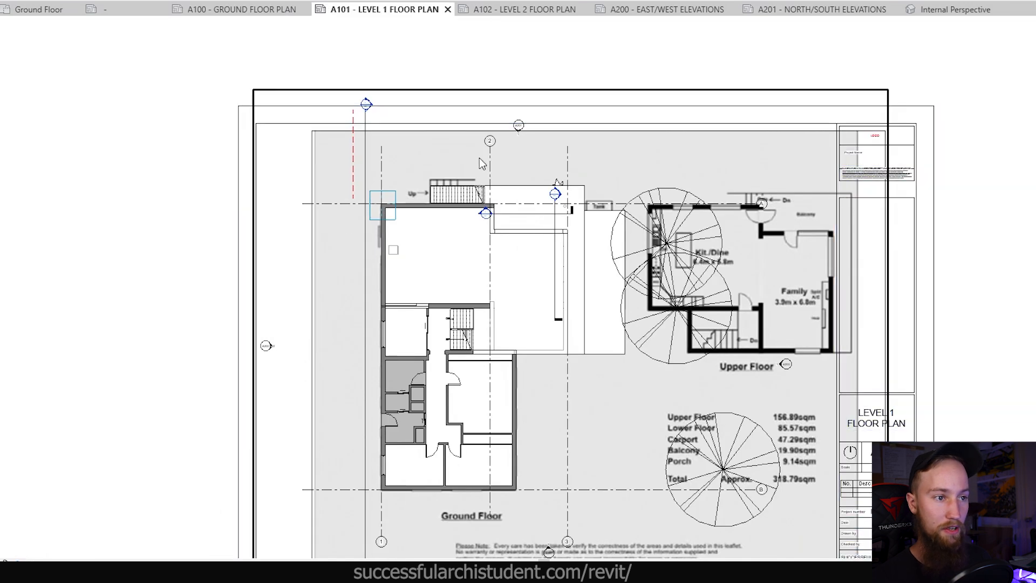
double_click(379, 164)
click(381, 164)
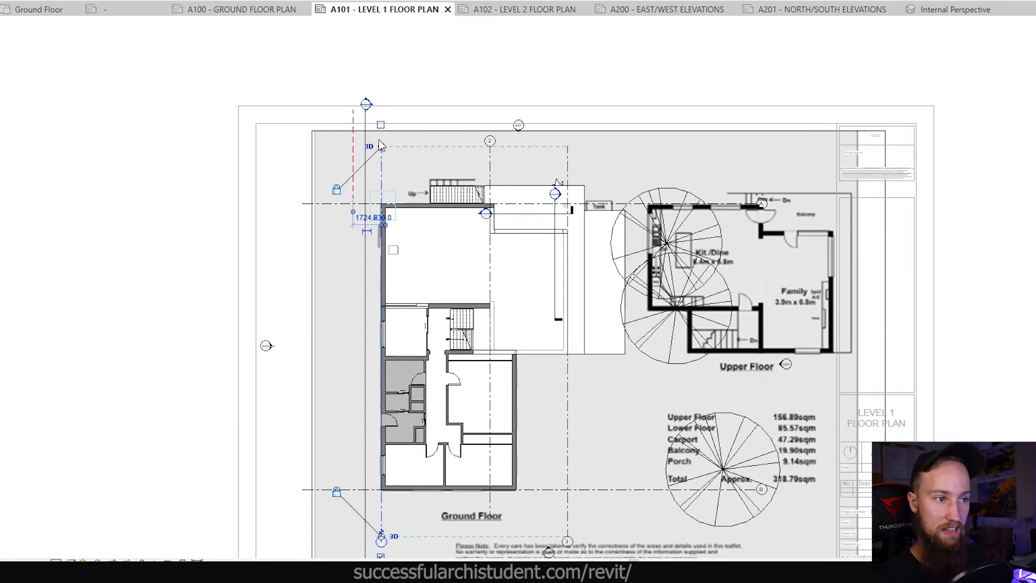
click(567, 158)
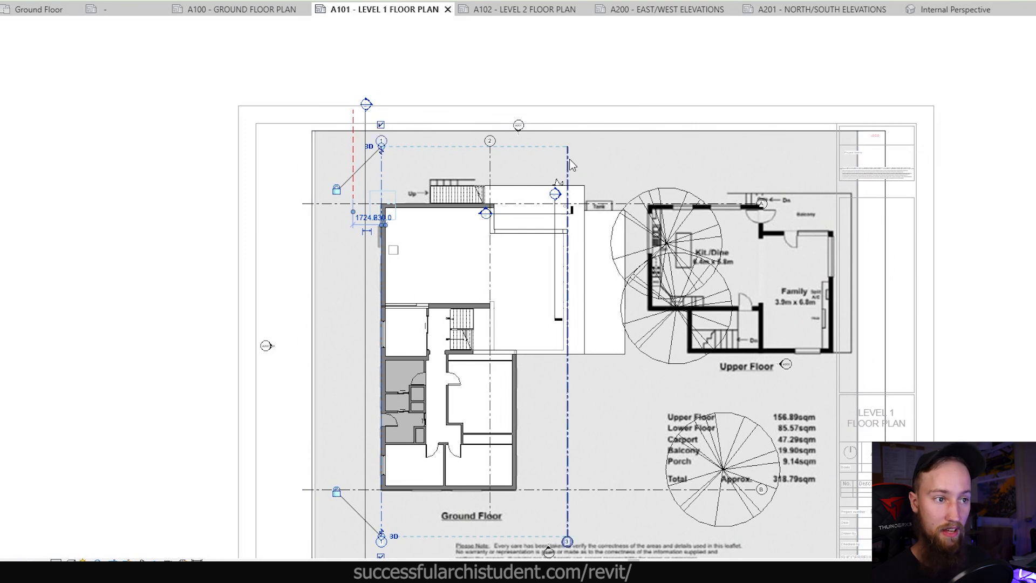
click(584, 105)
click(491, 164)
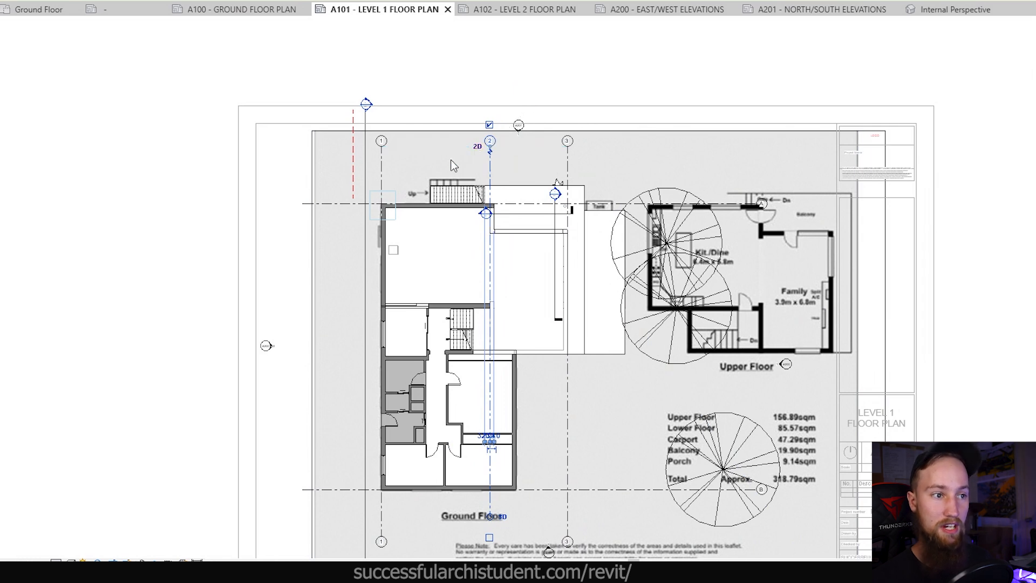
click(382, 165)
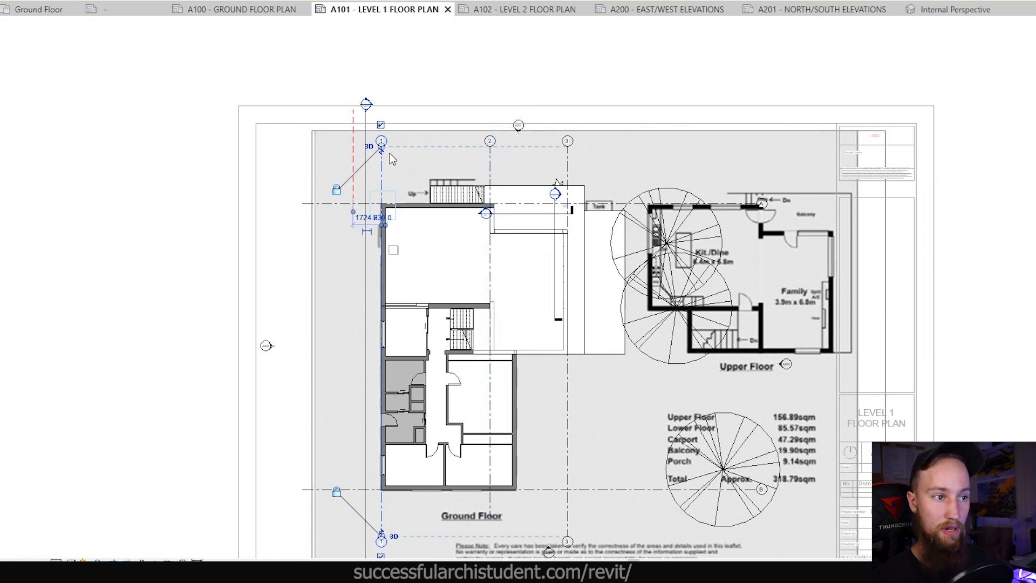
Step: Examine the extents of grids 2, 3 and B and the walls they follow on the A101 level 1 floor plan
click(568, 161)
click(528, 65)
scroll(485, 205, up, 5)
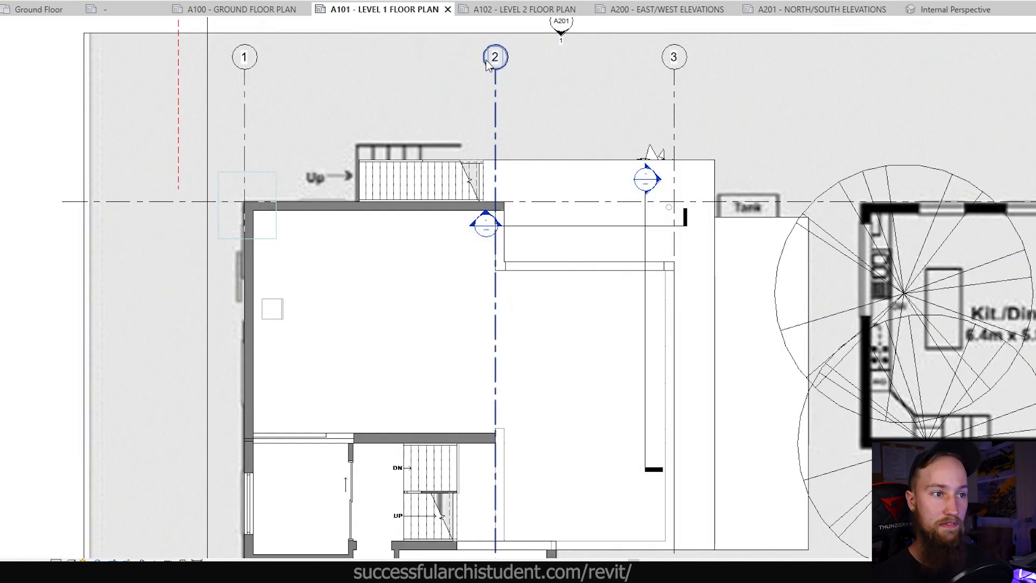
scroll(722, 147, down, 4)
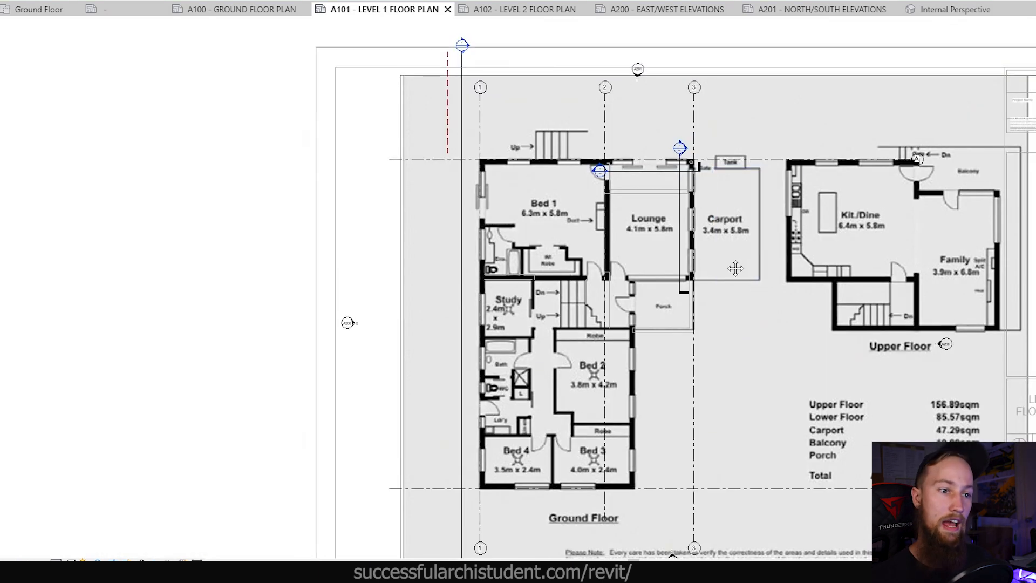
middle_drag(735, 268, 702, 210)
scroll(402, 286, up, 1)
scroll(430, 351, down, 1)
scroll(886, 444, up, 1)
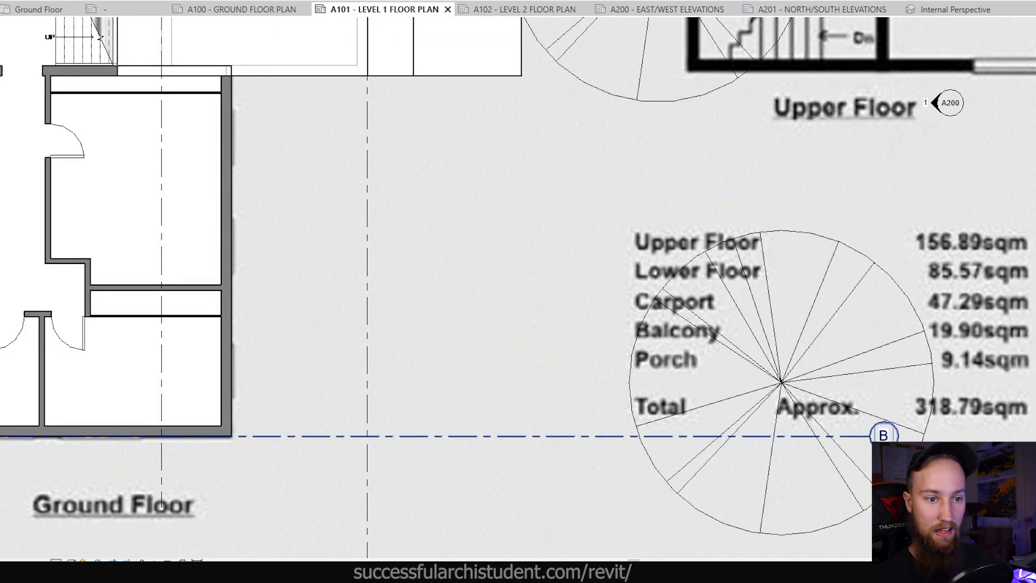
scroll(495, 278, down, 4)
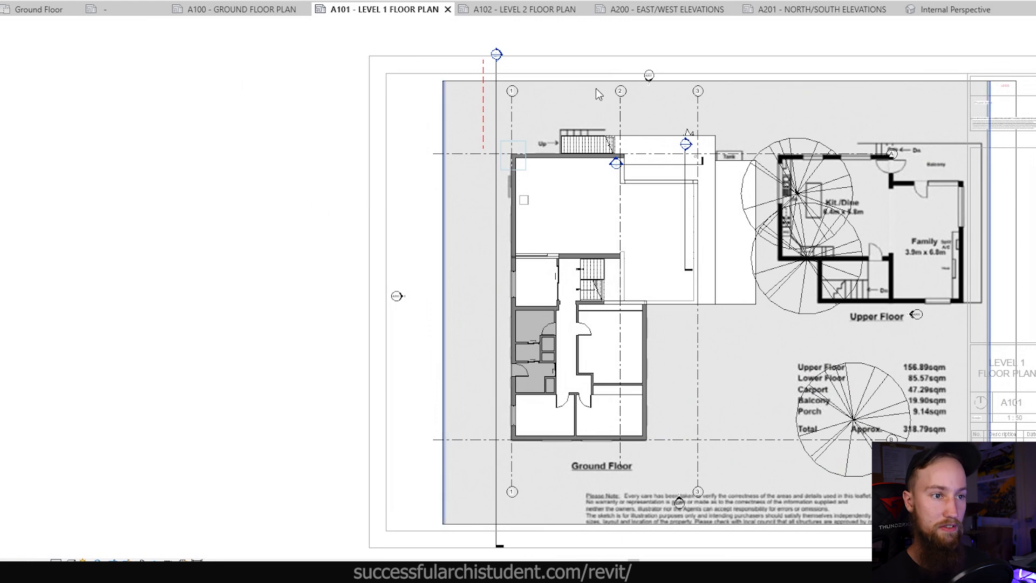
scroll(566, 172, up, 3)
scroll(539, 162, up, 3)
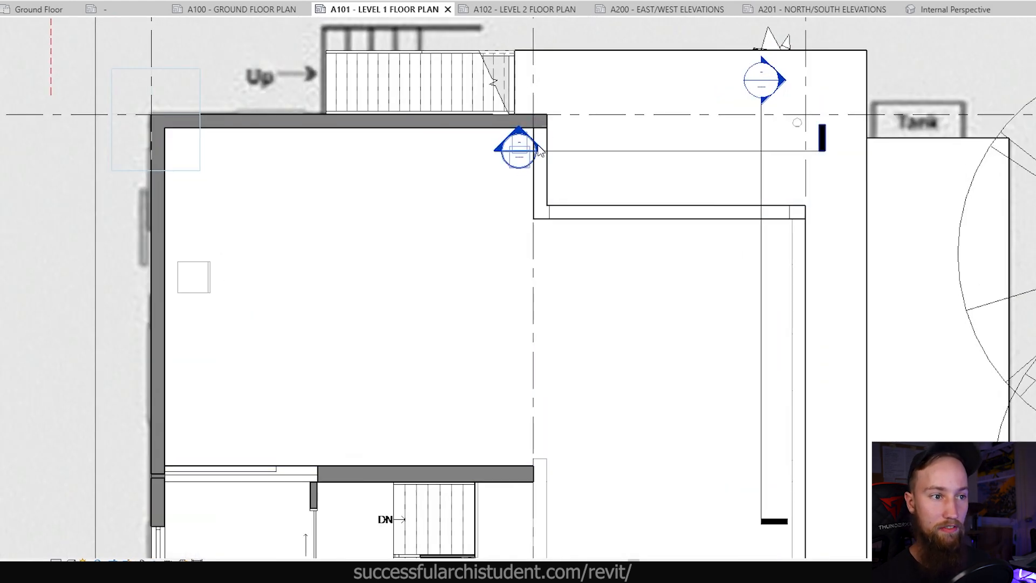
Step: Compare grid 2's position against the internal walls on the A100 ground floor plan and the A101 level 1 floor plan
click(273, 10)
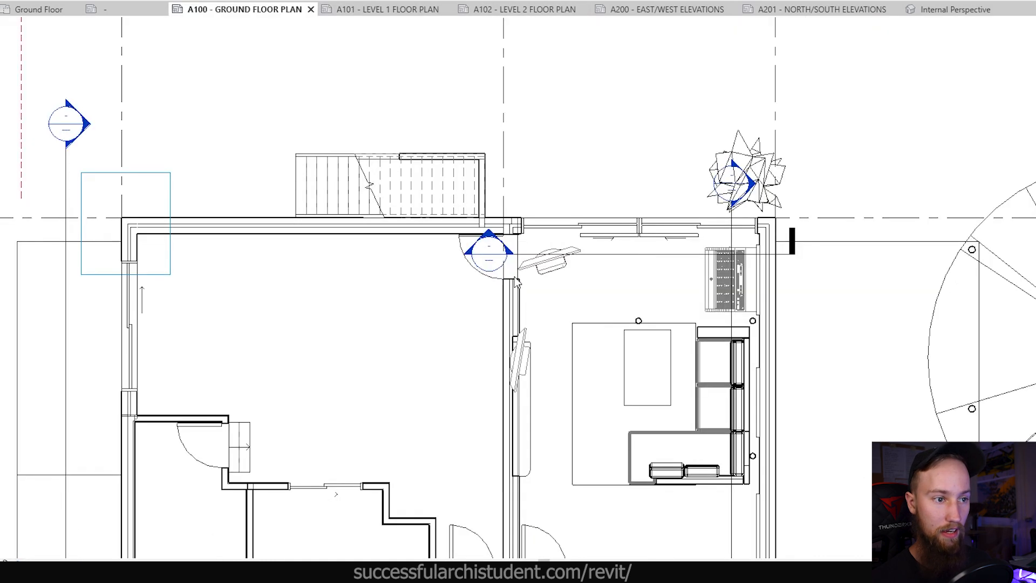
click(378, 16)
scroll(542, 183, up, 4)
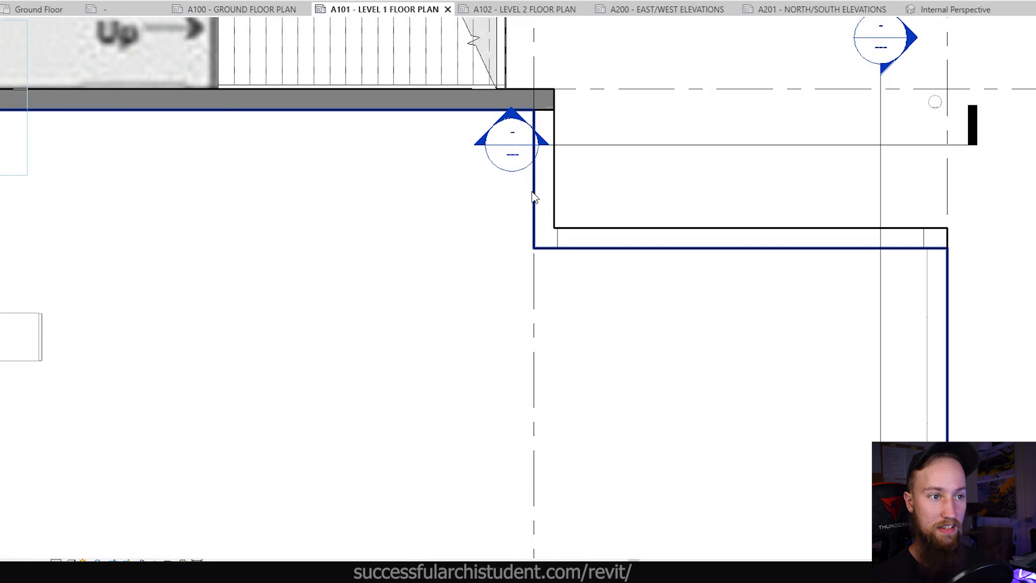
scroll(534, 65, down, 1)
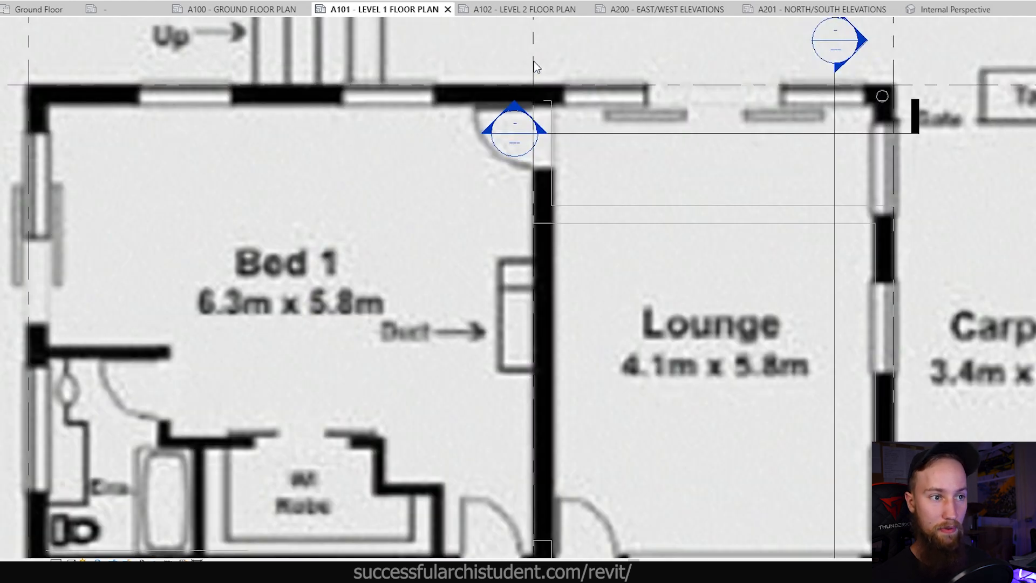
scroll(534, 66, down, 2)
scroll(535, 74, down, 3)
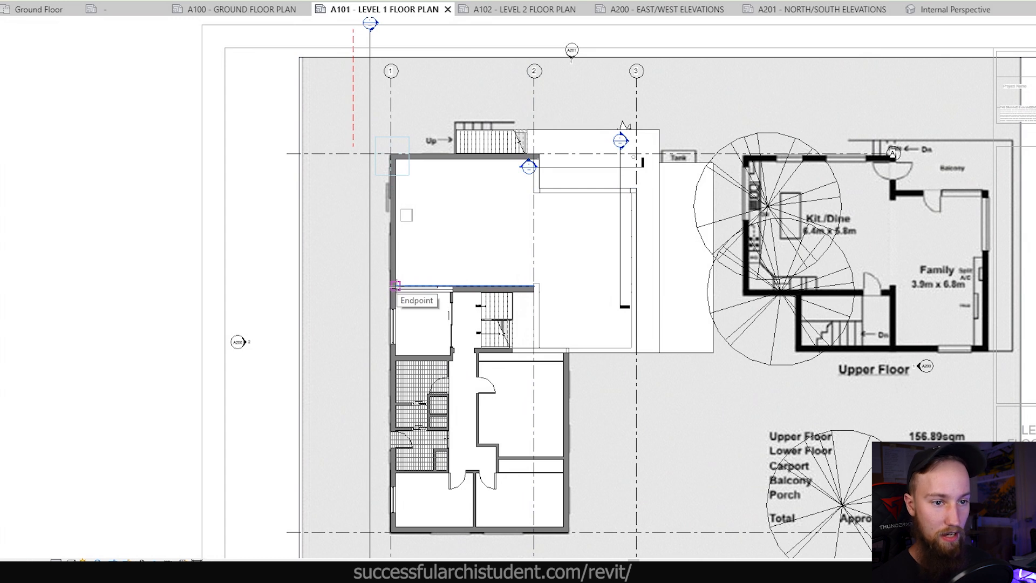
Step: Draw horizontal grid lines along the walls above and below the stairs, and extend the upper one's left end in line with grid A
click(394, 285)
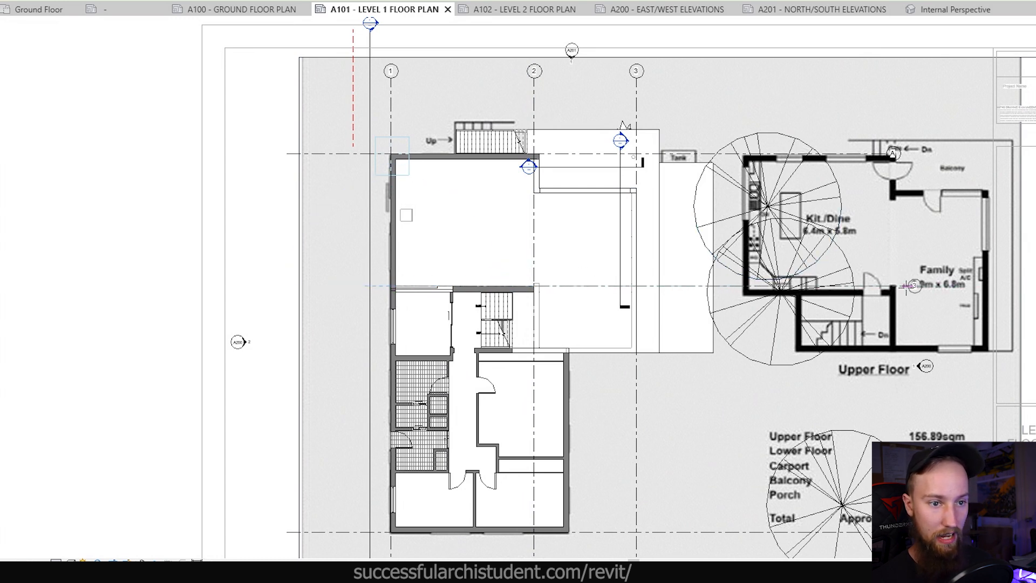
click(888, 286)
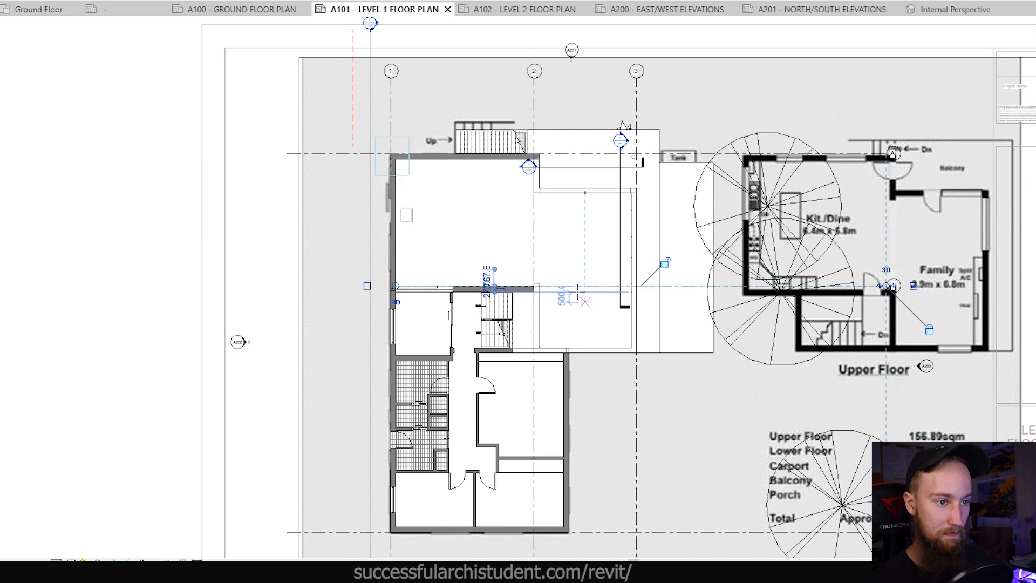
drag(396, 286, 288, 286)
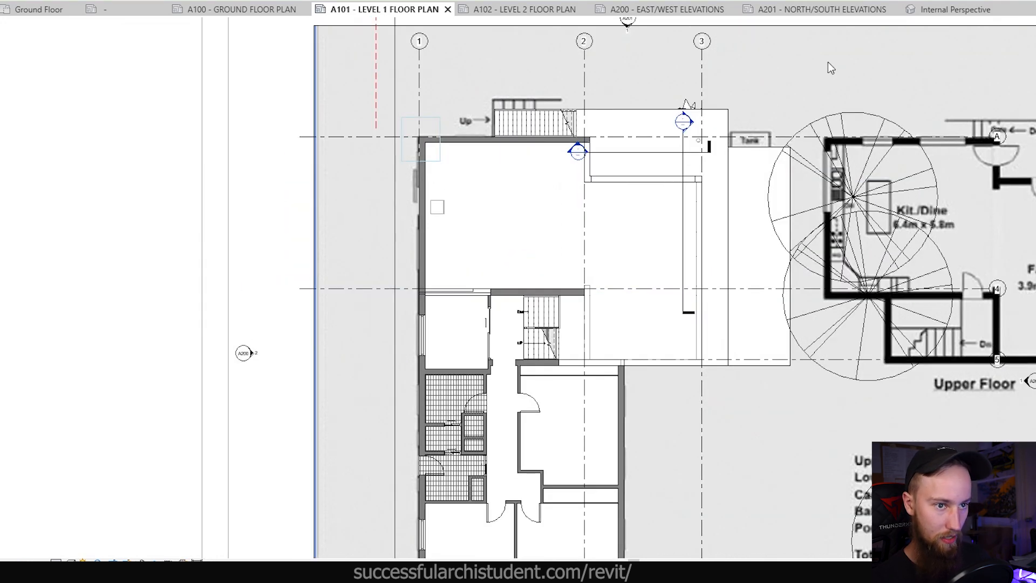
Step: Delete the reference floor plan image behind the level 1 plan
click(828, 61)
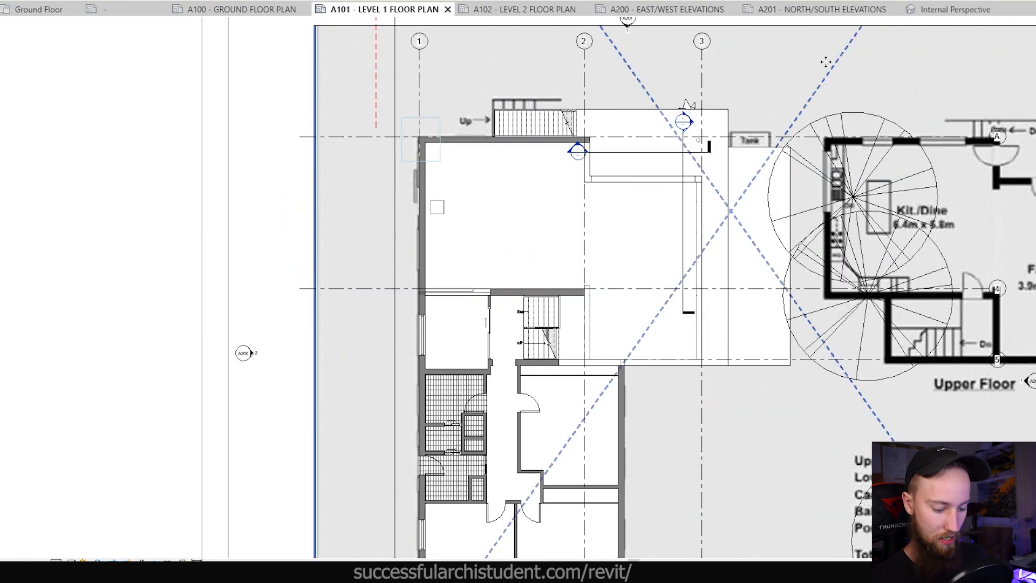
key(Delete)
scroll(800, 112, down, 3)
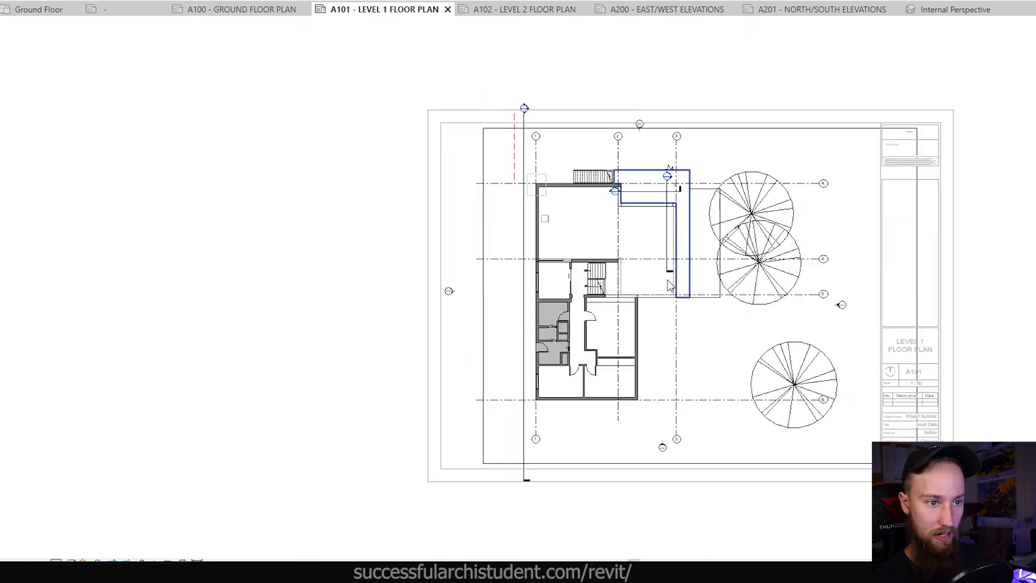
Step: Extend the left end of the grid line below the stairs to align with the other horizontal grids
scroll(652, 291, up, 3)
click(653, 291)
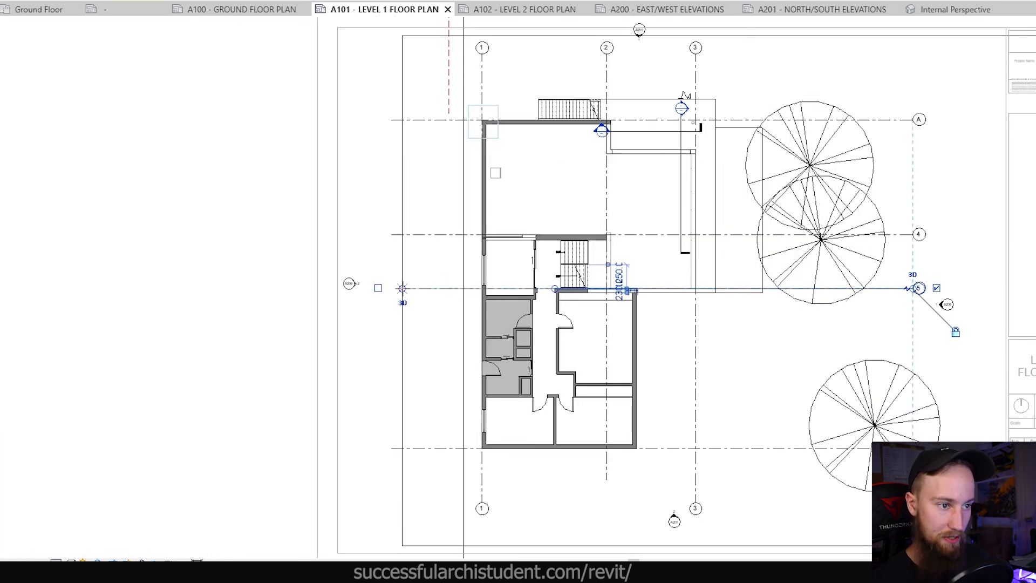
click(347, 199)
Step: Draw a horizontal grid line along the wall above the two lowest rooms, with its ends aligned to the other horizontal grids
scroll(492, 323, up, 4)
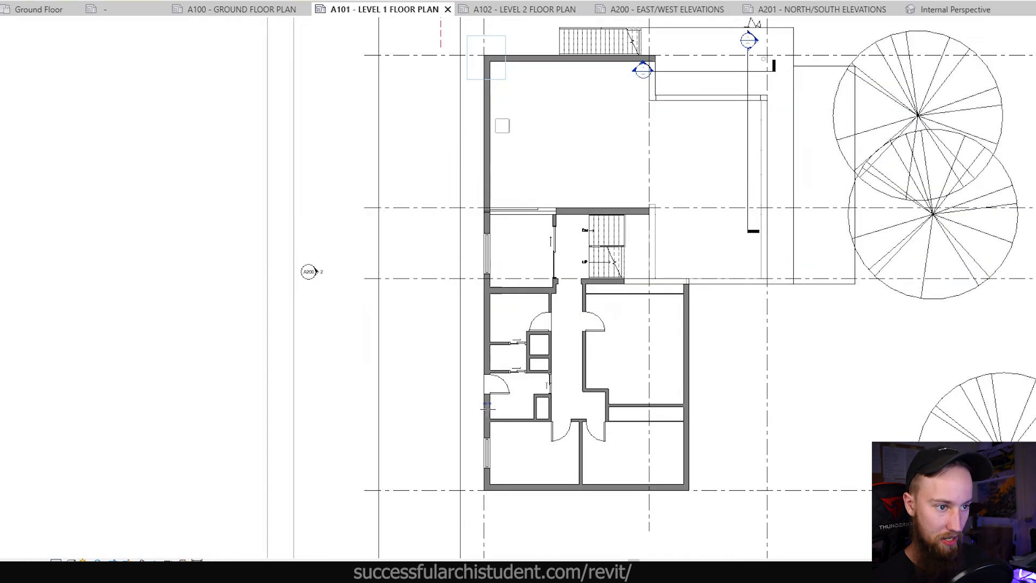
scroll(639, 324, up, 1)
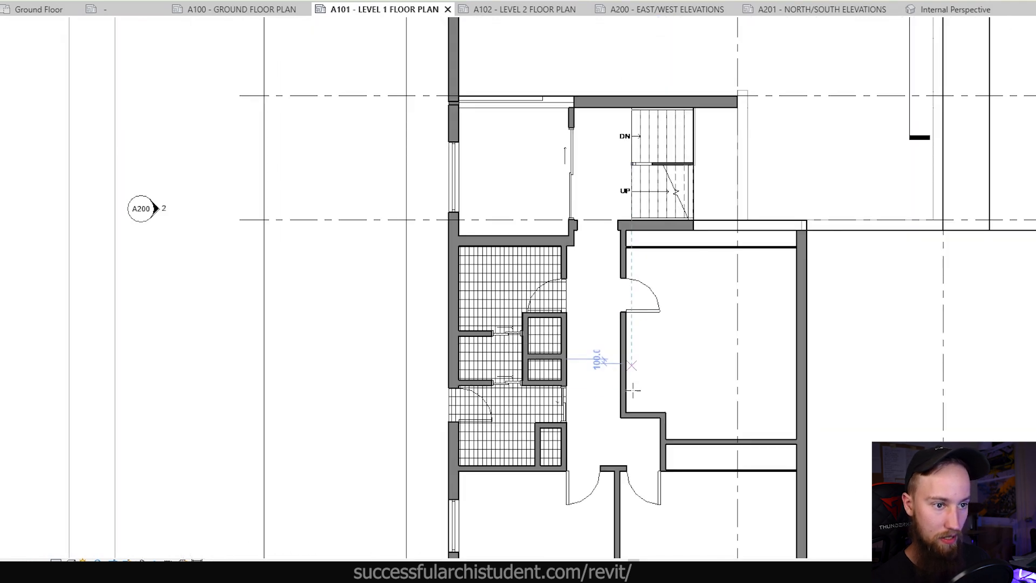
click(457, 471)
scroll(584, 359, down, 3)
middle_drag(584, 360, 423, 297)
click(827, 363)
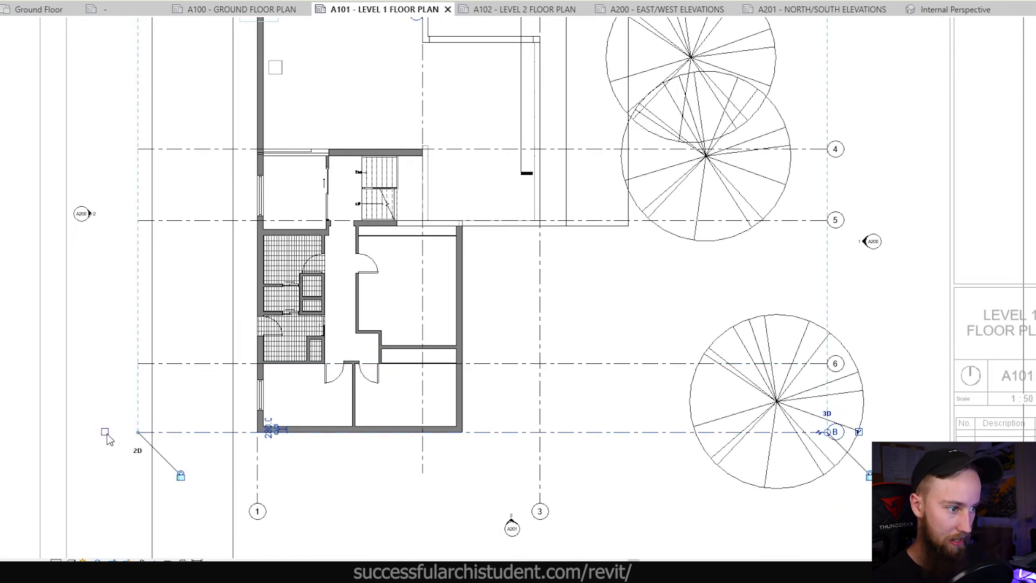
Step: Show the left-end bubbles of grids B, 6, 5, 4 and A, and the lower bubble of grid 2
click(131, 363)
click(106, 363)
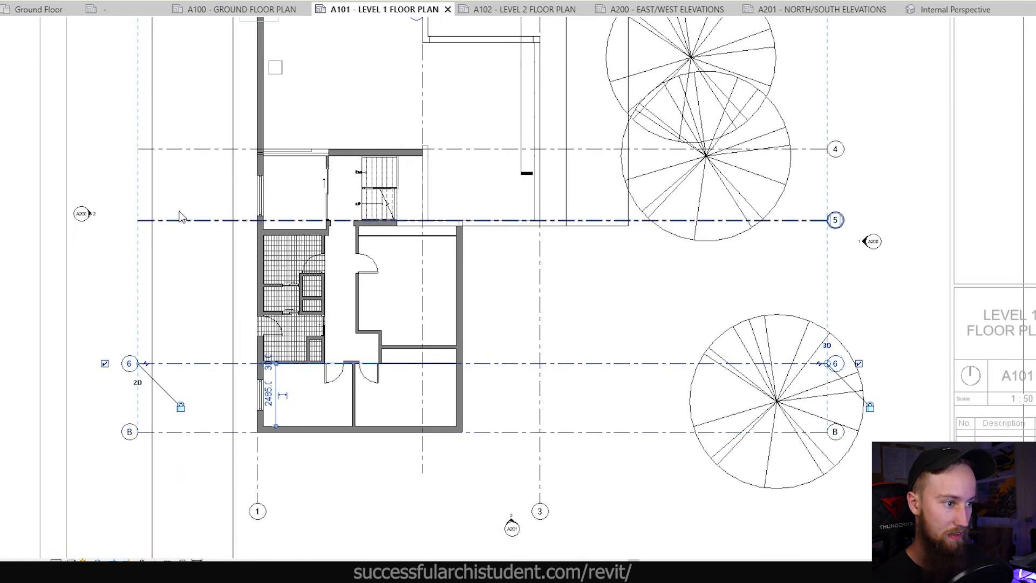
click(173, 220)
click(104, 217)
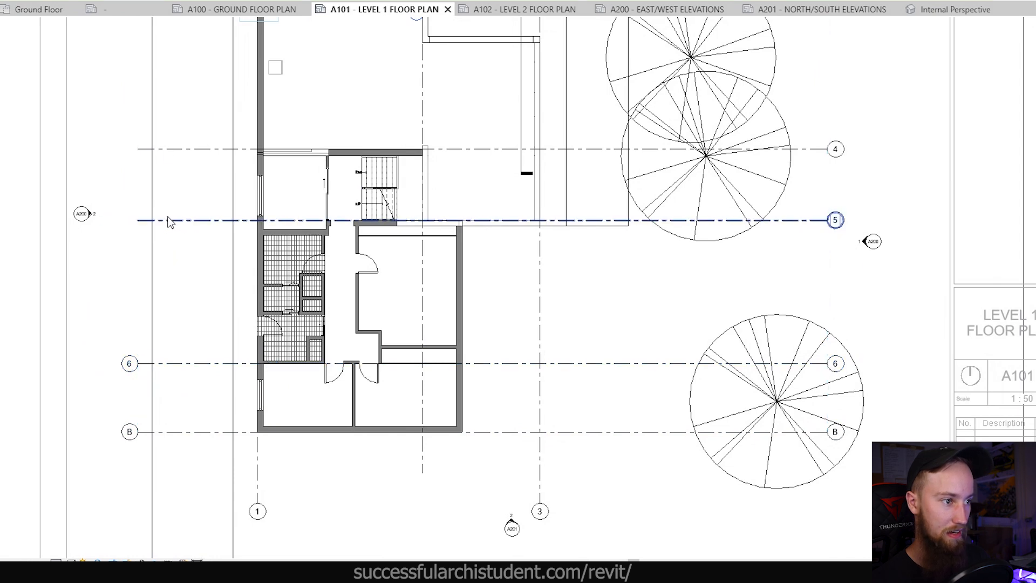
click(166, 220)
click(105, 221)
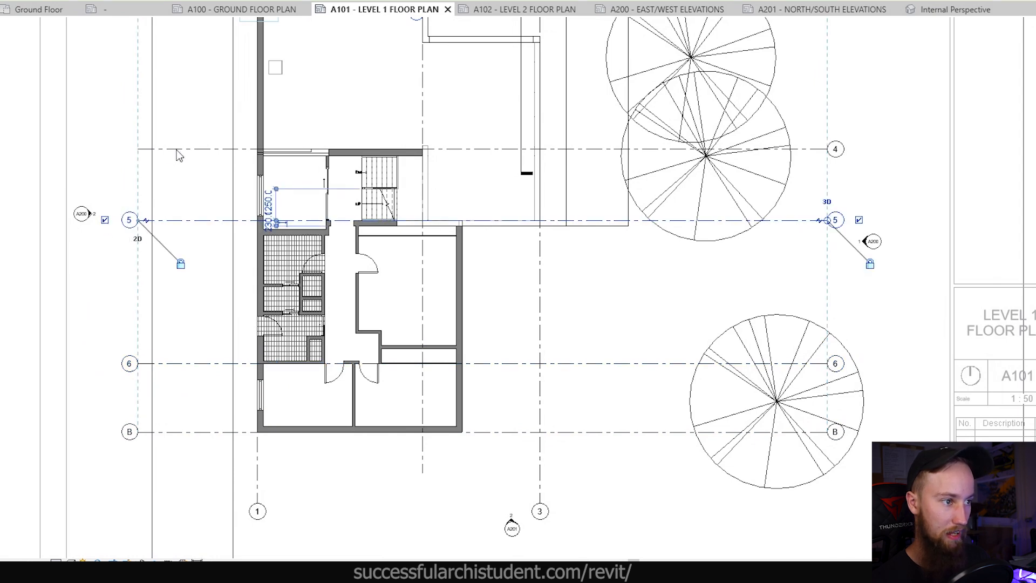
click(174, 150)
click(104, 149)
middle_drag(105, 149, 191, 265)
click(256, 114)
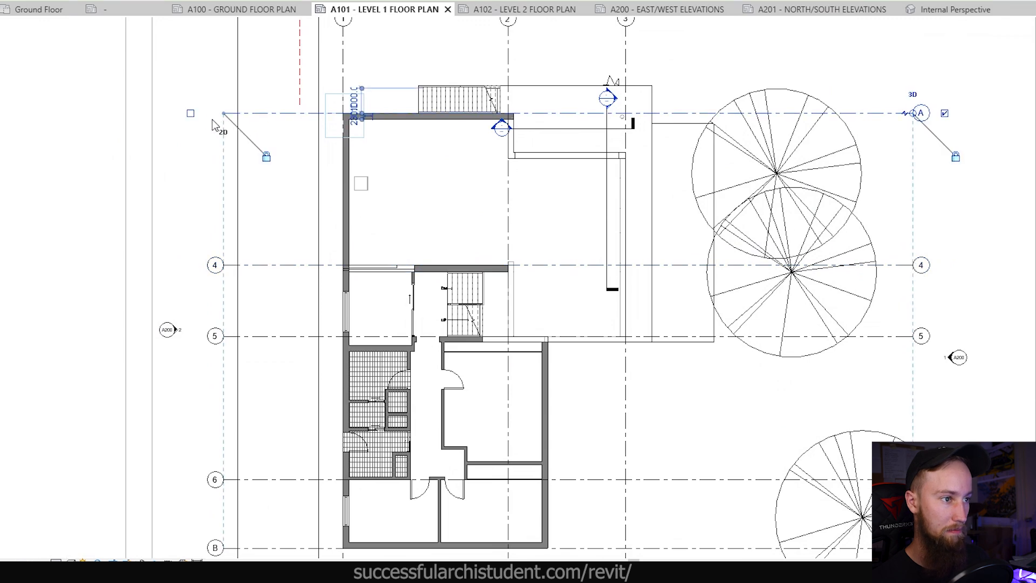
click(191, 114)
scroll(227, 120, down, 1)
middle_drag(322, 127, 323, 67)
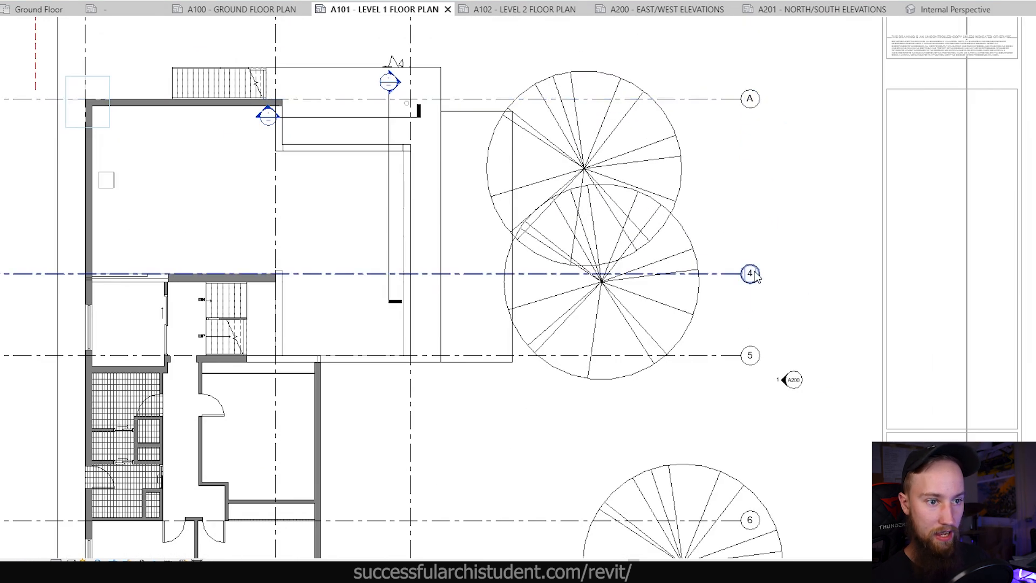
click(753, 274)
scroll(800, 378, down, 1)
middle_drag(799, 377, 795, 282)
double_click(746, 184)
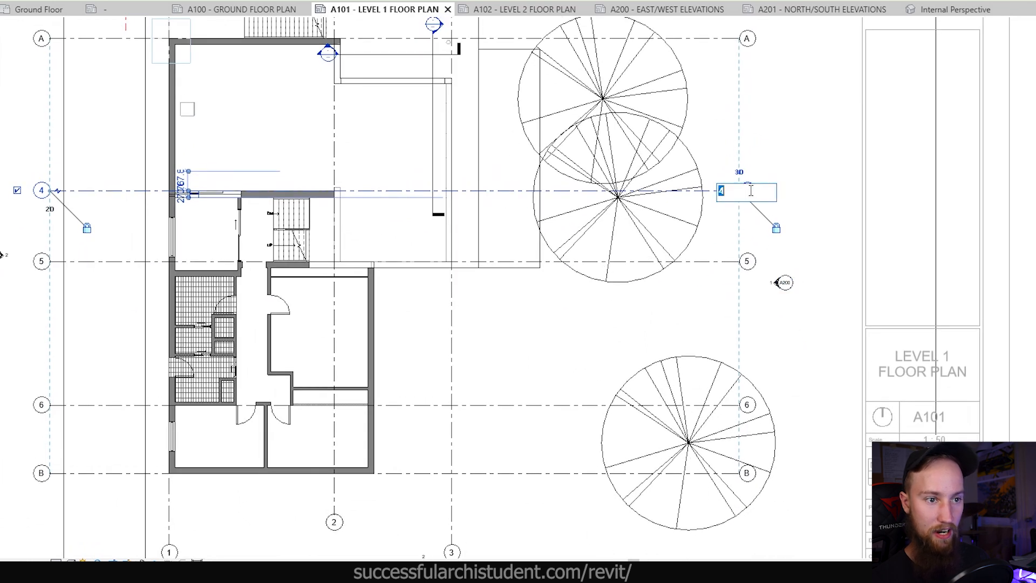
key(Return)
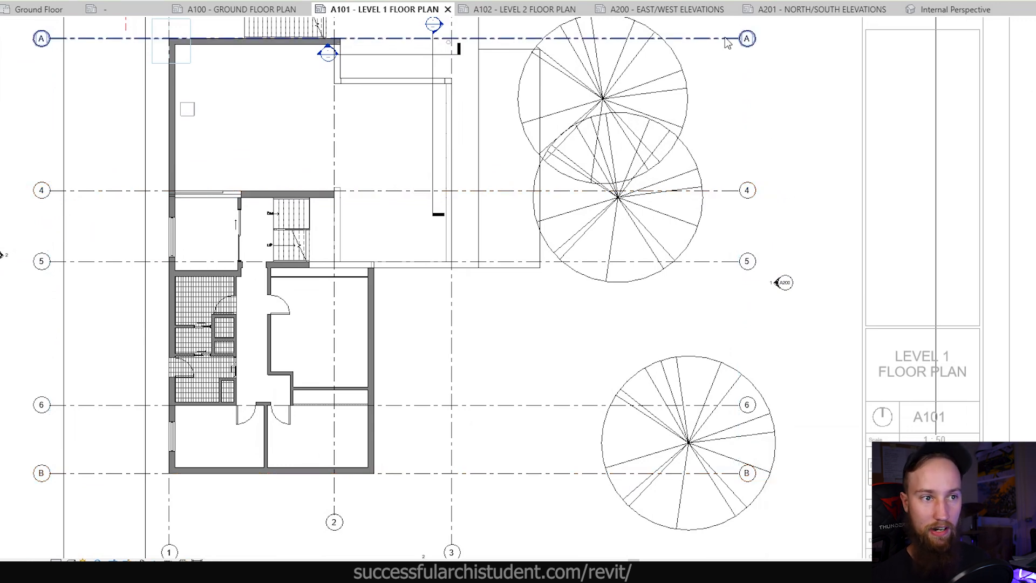
click(725, 38)
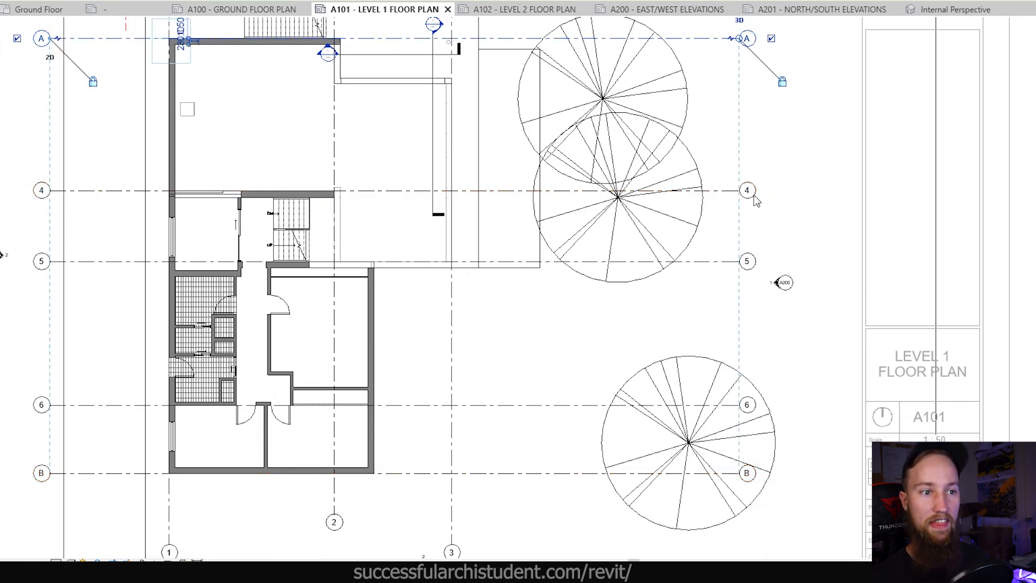
click(701, 197)
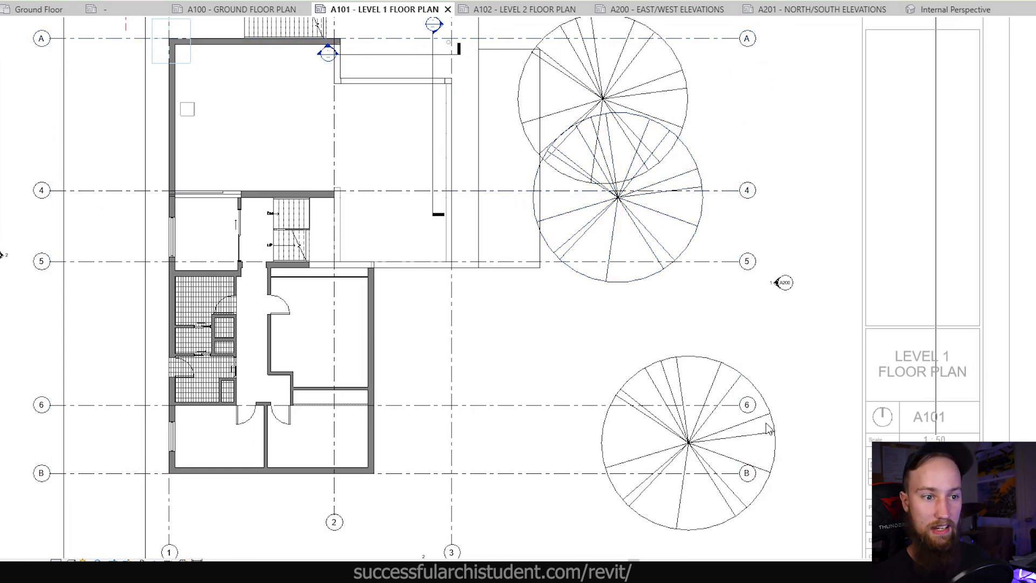
Step: Rename the lowest horizontal grid B as E, and grids 4, 5 and 6 as B, C and D
click(747, 473)
click(749, 475)
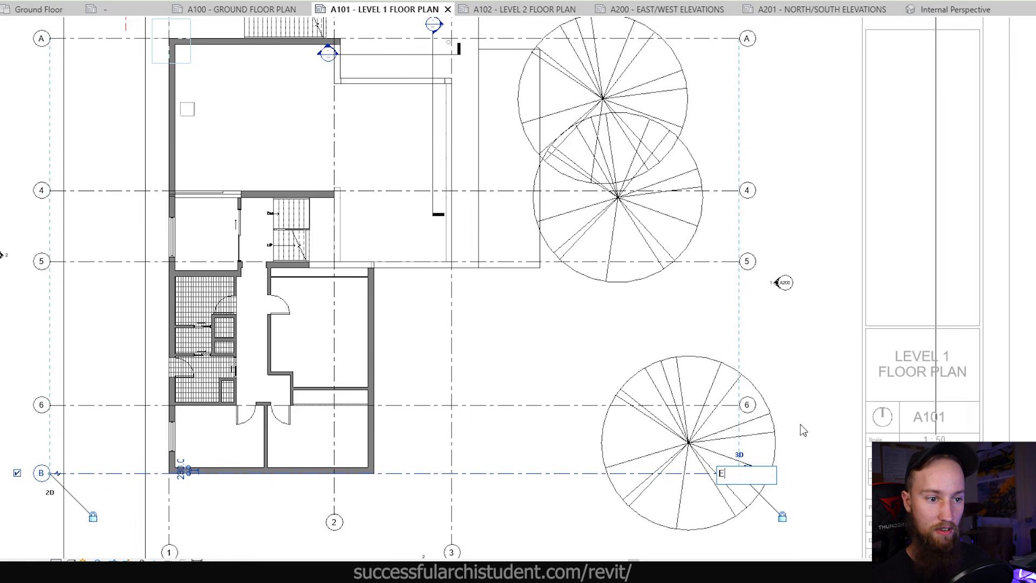
click(747, 193)
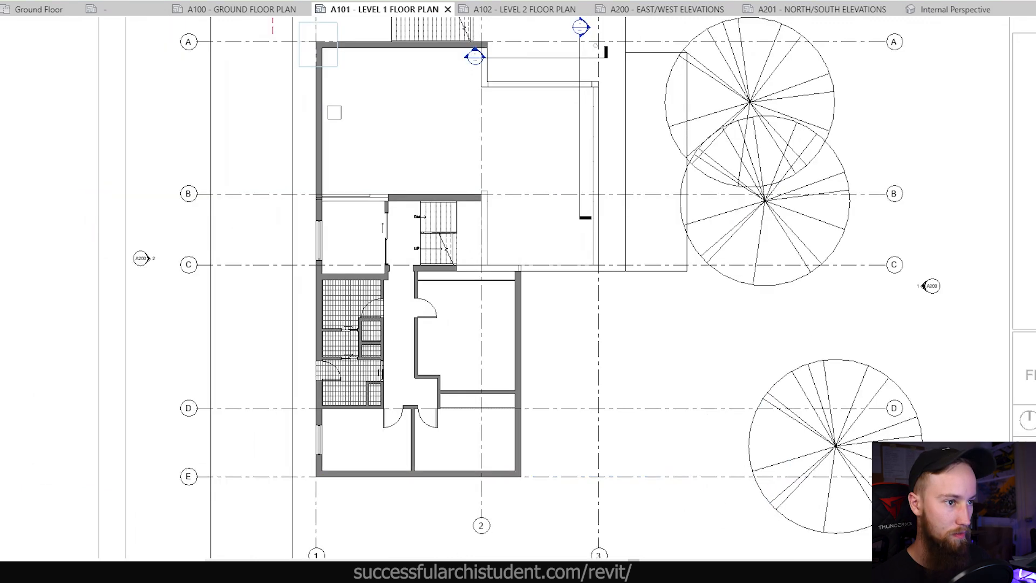
Step: Open the A102 level 2 floor plan and examine how grids 1 to 3 and A to E line up with its walls
click(524, 9)
scroll(333, 255, up, 2)
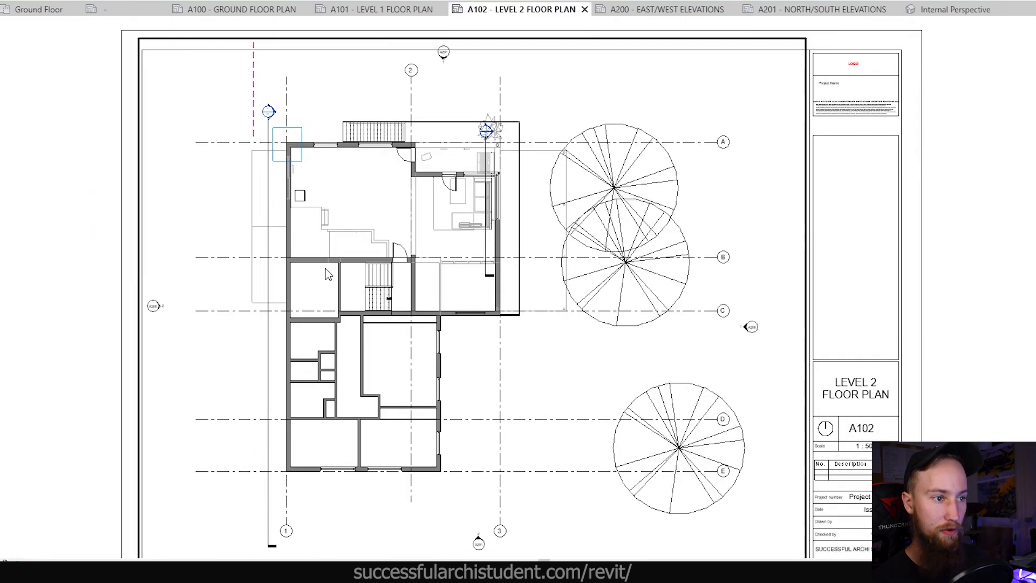
scroll(325, 268, up, 1)
scroll(380, 228, up, 3)
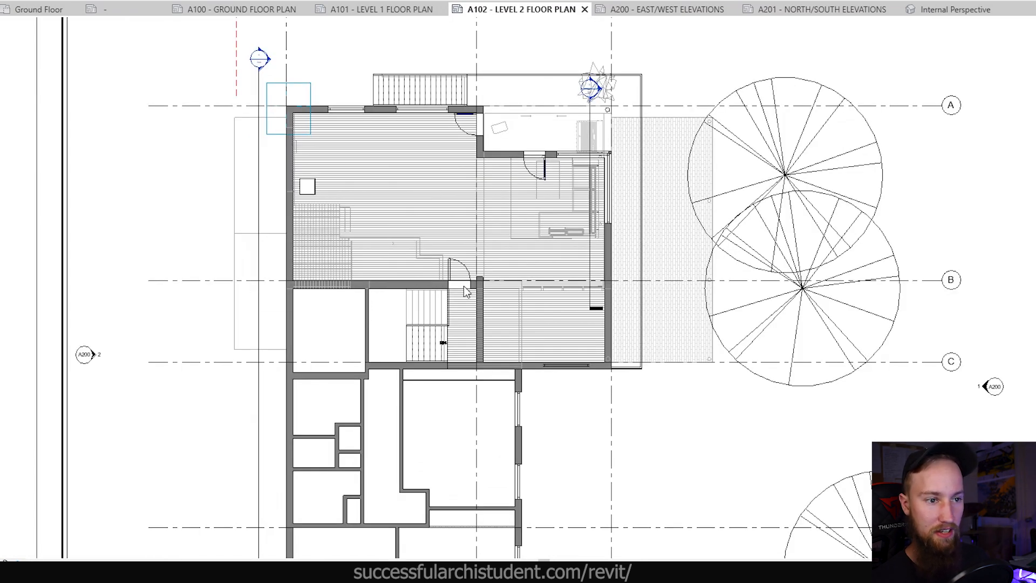
middle_drag(625, 443, 612, 335)
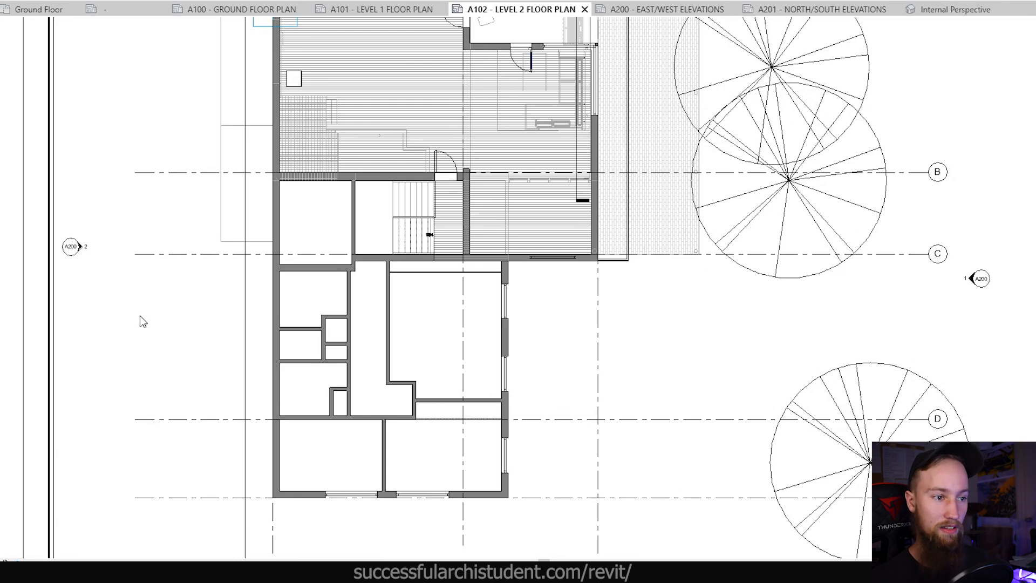
scroll(204, 297, down, 2)
mouse_move(269, 78)
middle_down()
mouse_move(321, 115)
mouse_move(347, 116)
middle_up()
Step: Open the A100 ground floor plan and extend the upper ends of the aligned grids 1 to 3 slightly further from the building
click(327, 95)
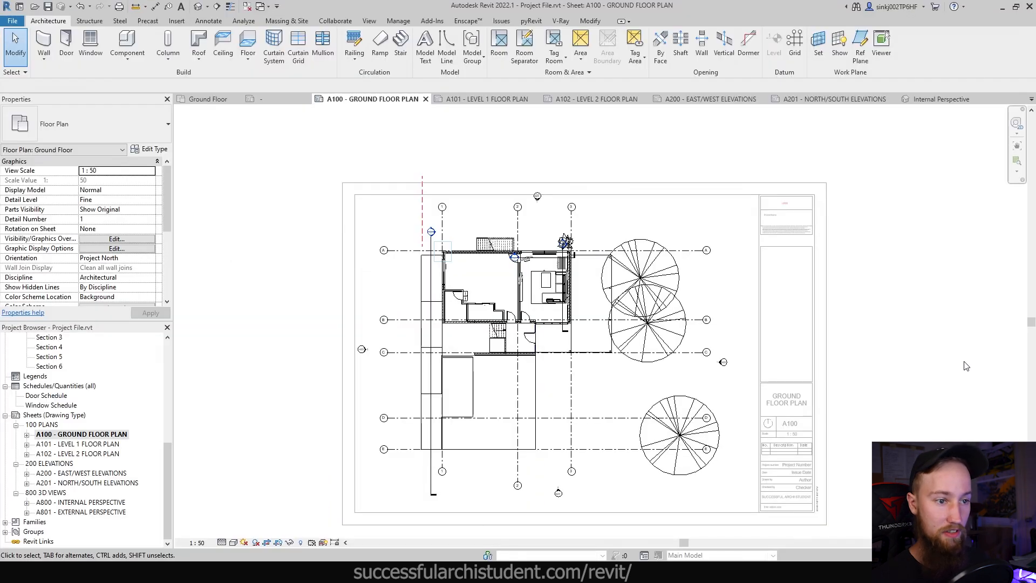
click(399, 251)
scroll(399, 259, up, 3)
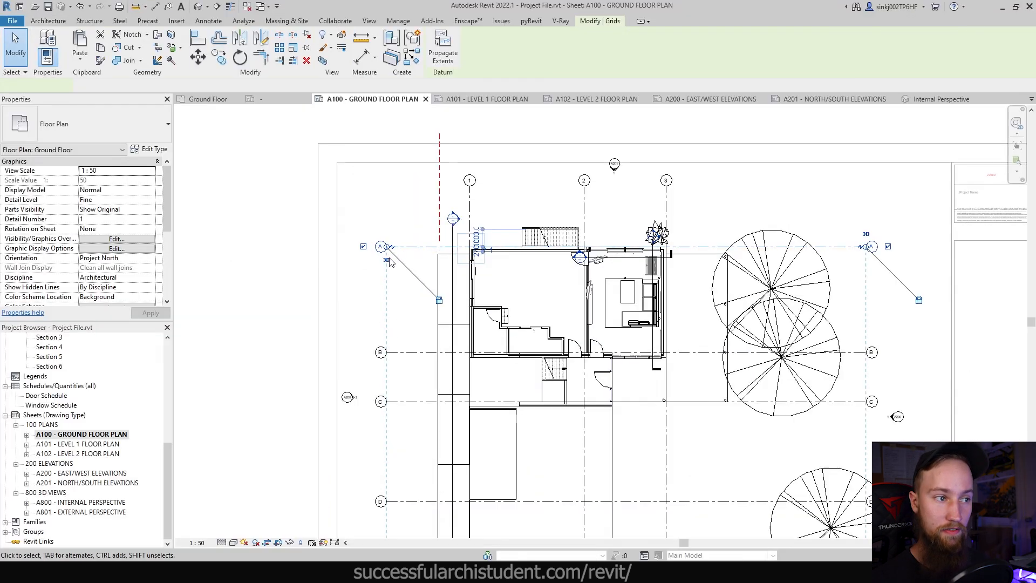
click(437, 213)
click(495, 172)
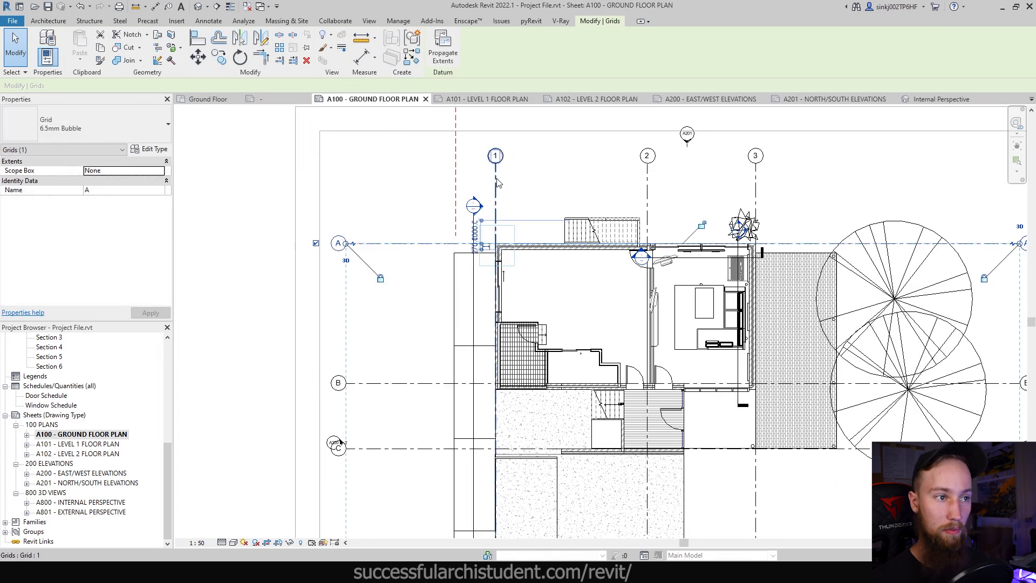
click(777, 194)
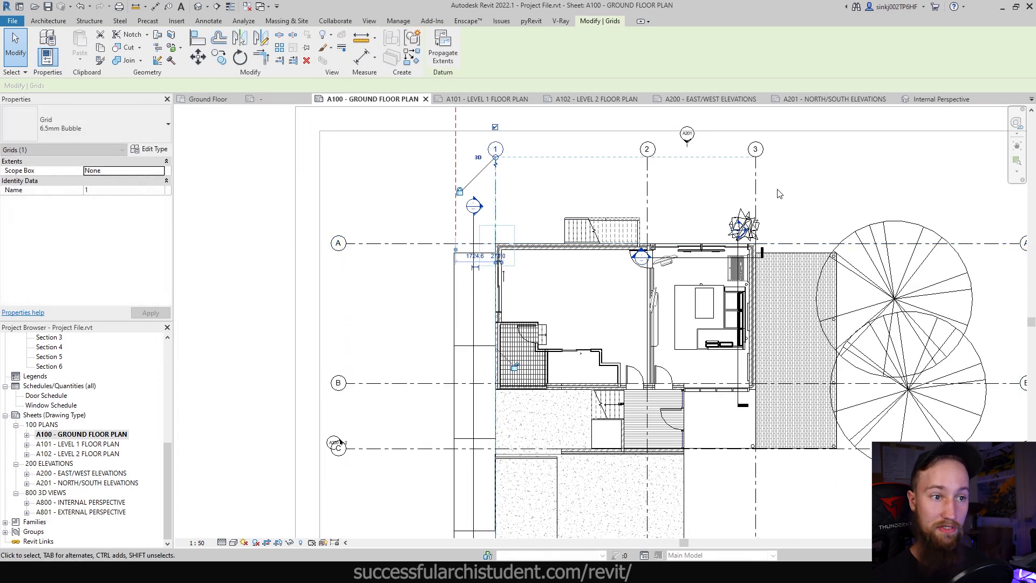
Step: Check how the grids appear on the A200 east/west and A201 north/south elevation sheets, and return to the A100 ground floor plan
click(750, 100)
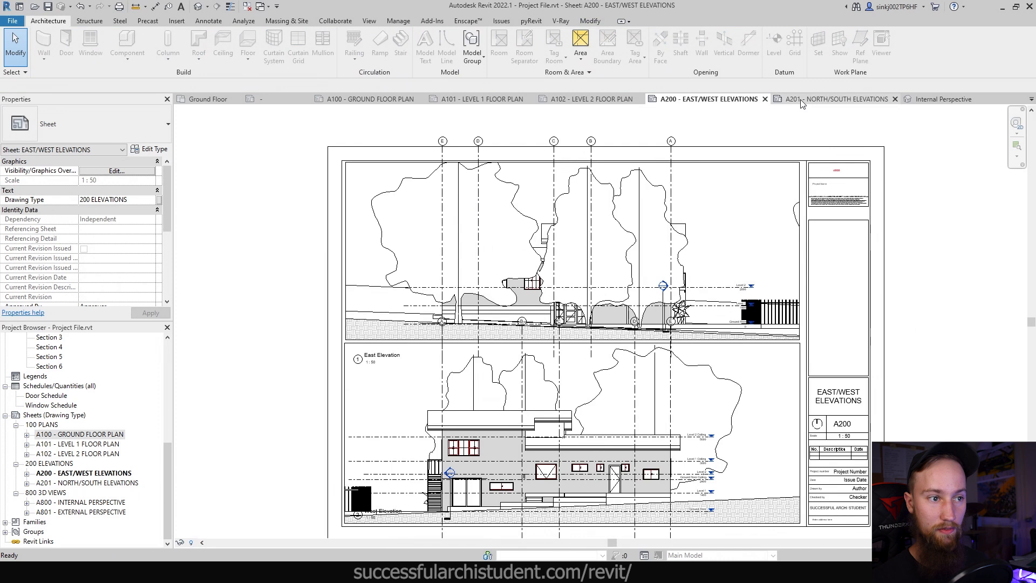
scroll(680, 369, down, 1)
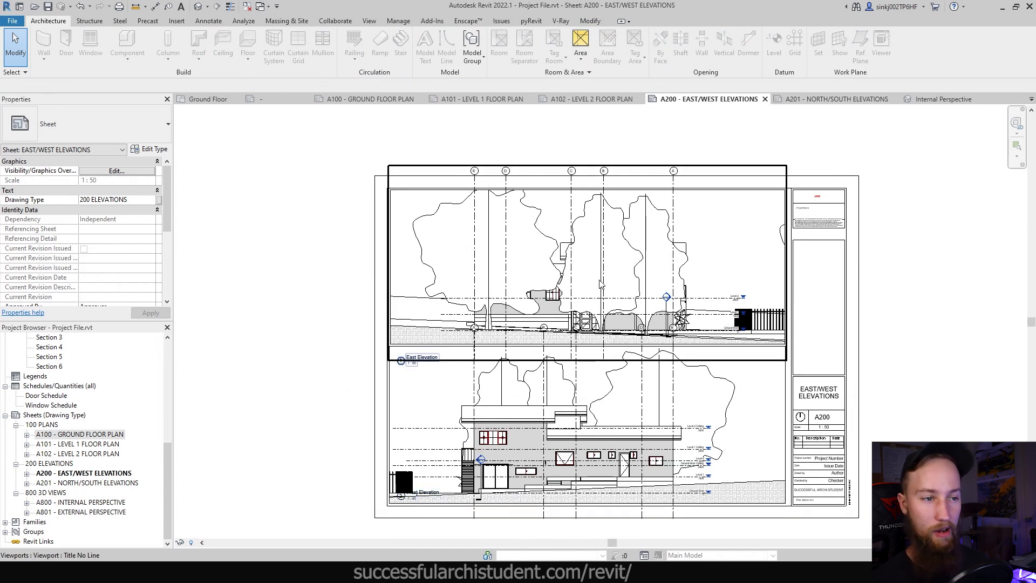
click(804, 100)
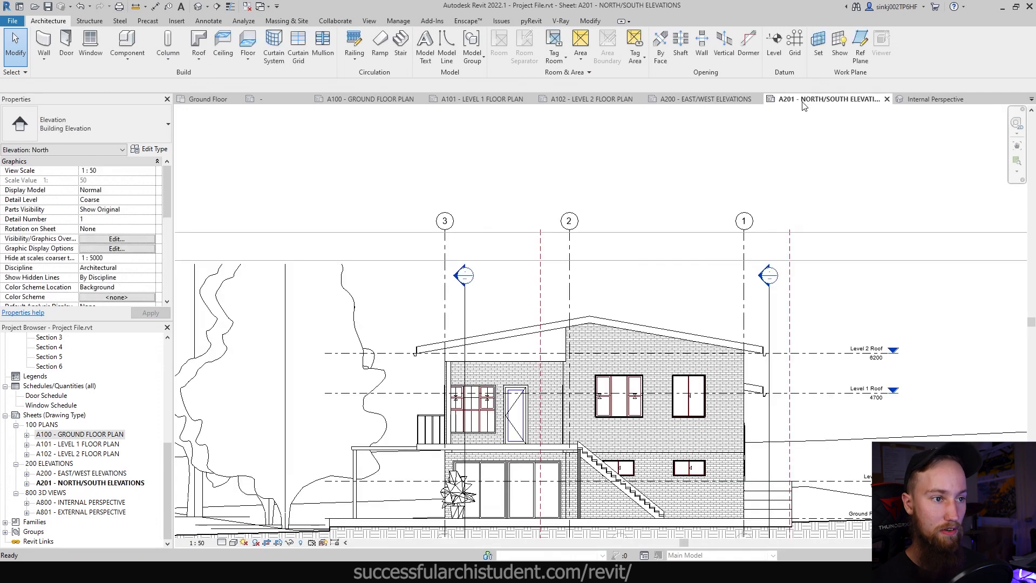
scroll(780, 216, down, 3)
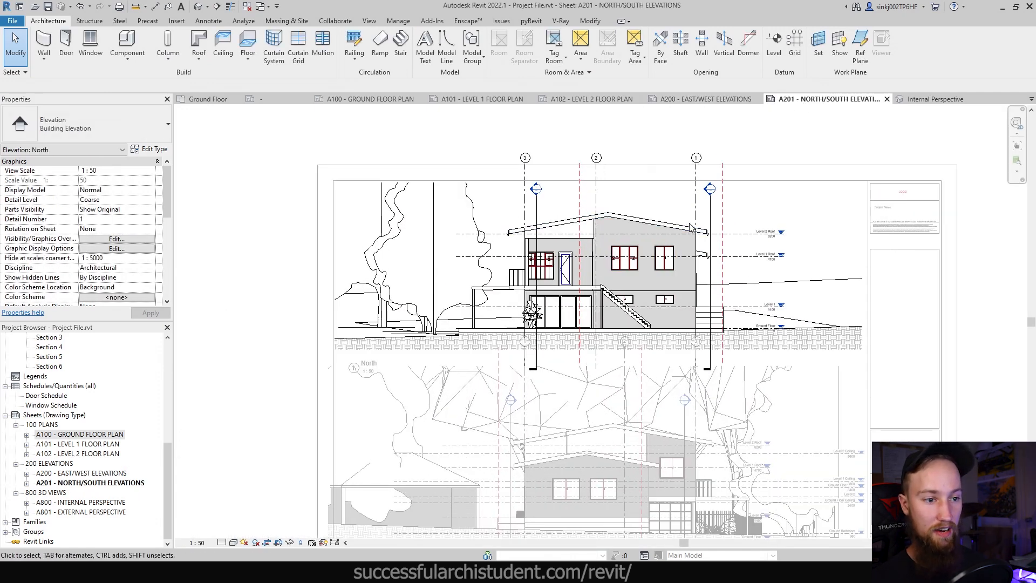
click(363, 99)
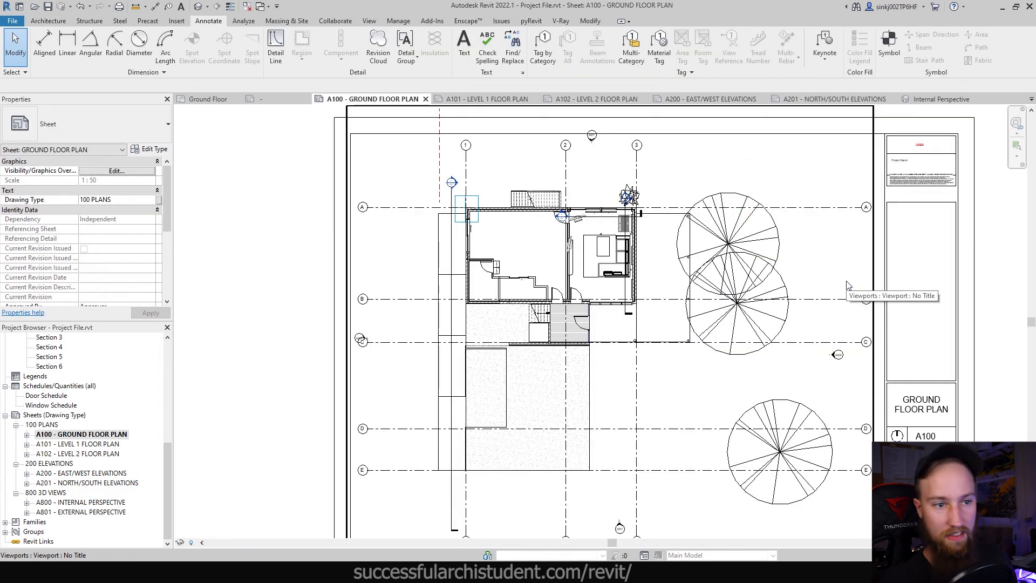
scroll(872, 317, down, 1)
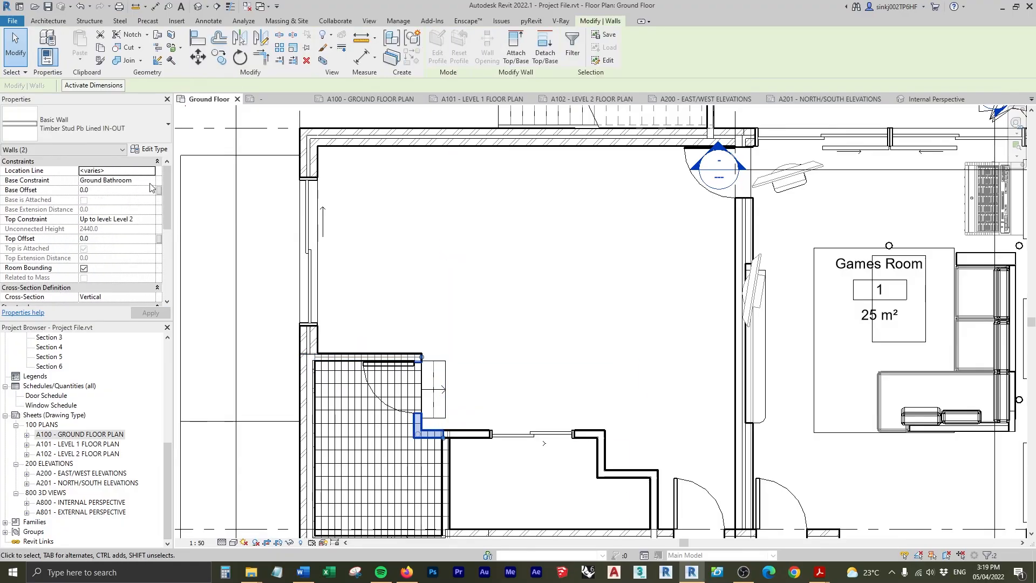
Step: Place a room with its tag in the large enclosed space beside the Games Room and name it Master Bedroom
click(476, 377)
click(499, 46)
click(522, 289)
key(Escape)
key(Escape)
double_click(521, 265)
text(Master Bedroom)
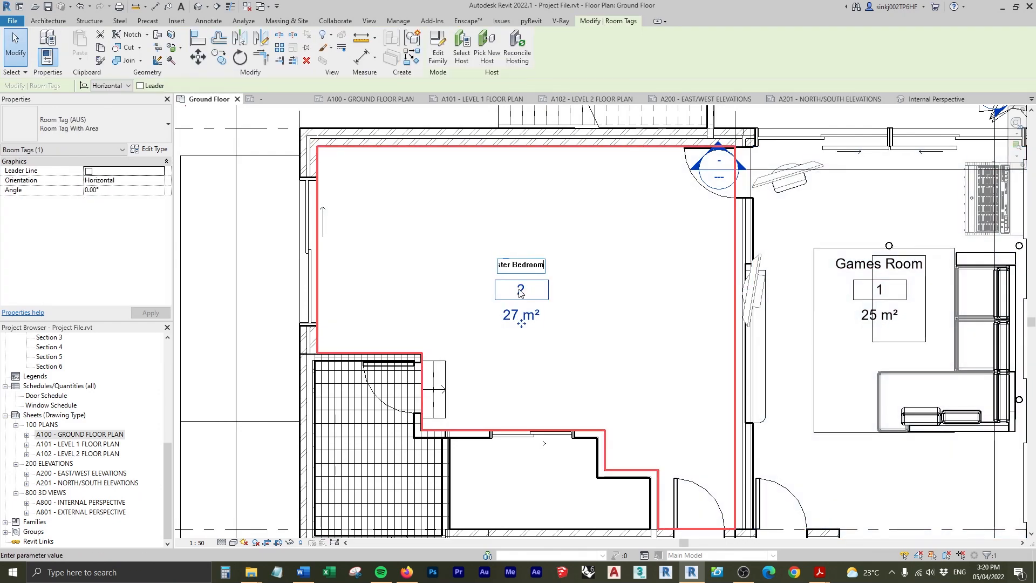
click(563, 342)
scroll(563, 342, down, 1)
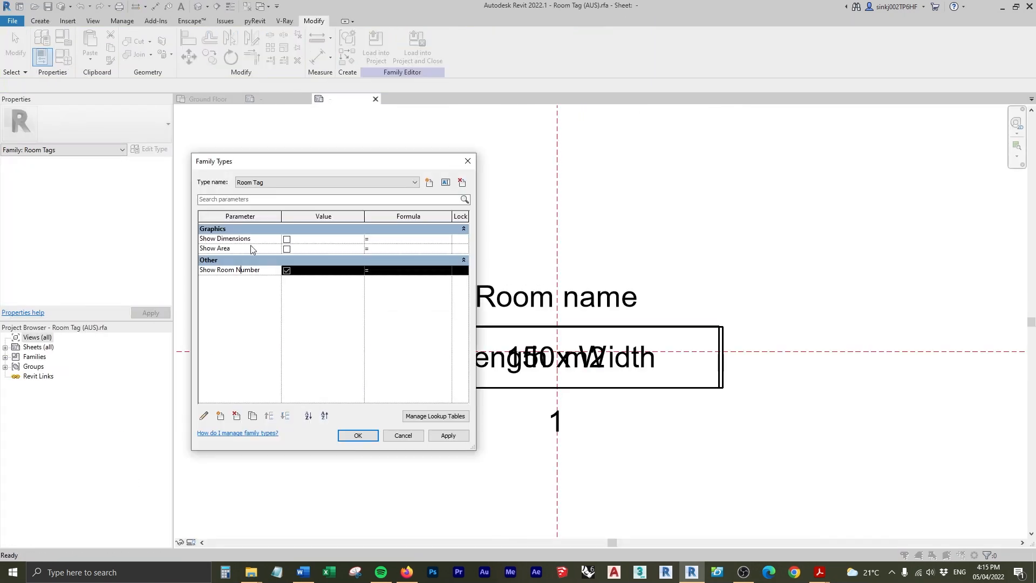
Step: Open the Show Room Number parameter of the room tag family for editing
click(205, 416)
click(442, 381)
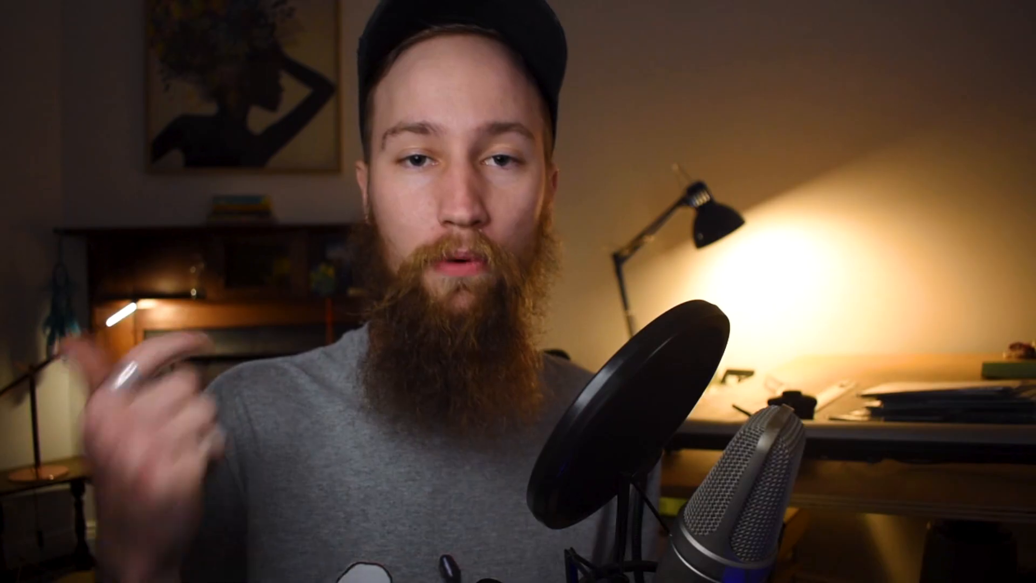